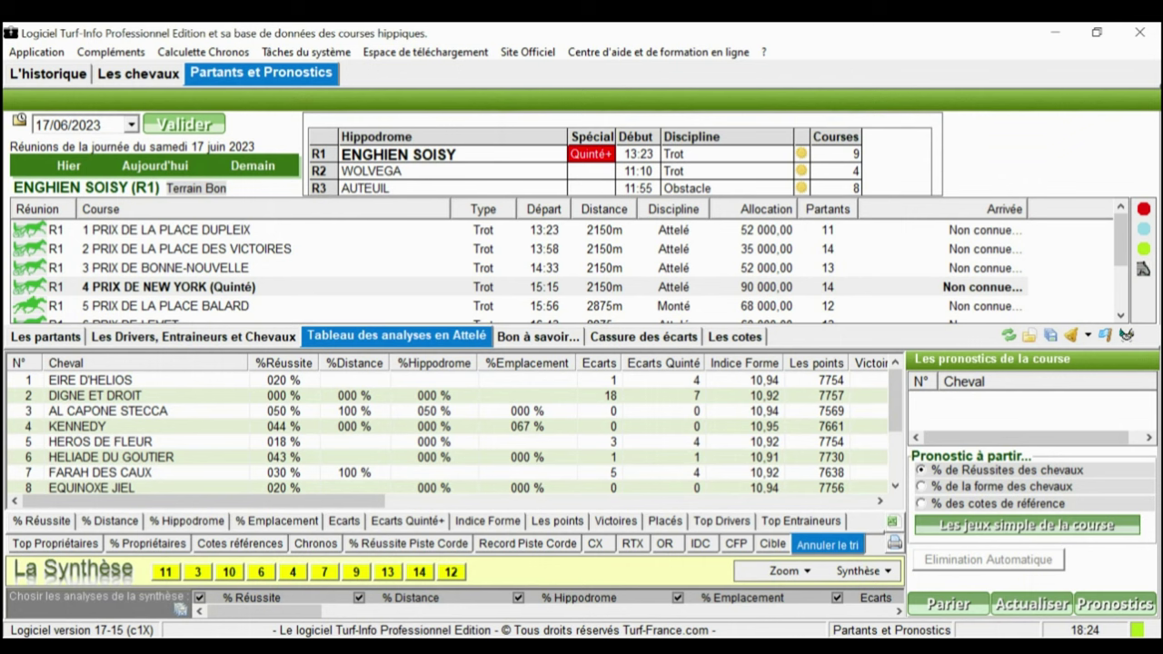
# - Review the Prix de New York's Bon à savoir comments, the Cassure des écarts table with its filters, and the odds (Les cotes)
pyautogui.click(828, 512)
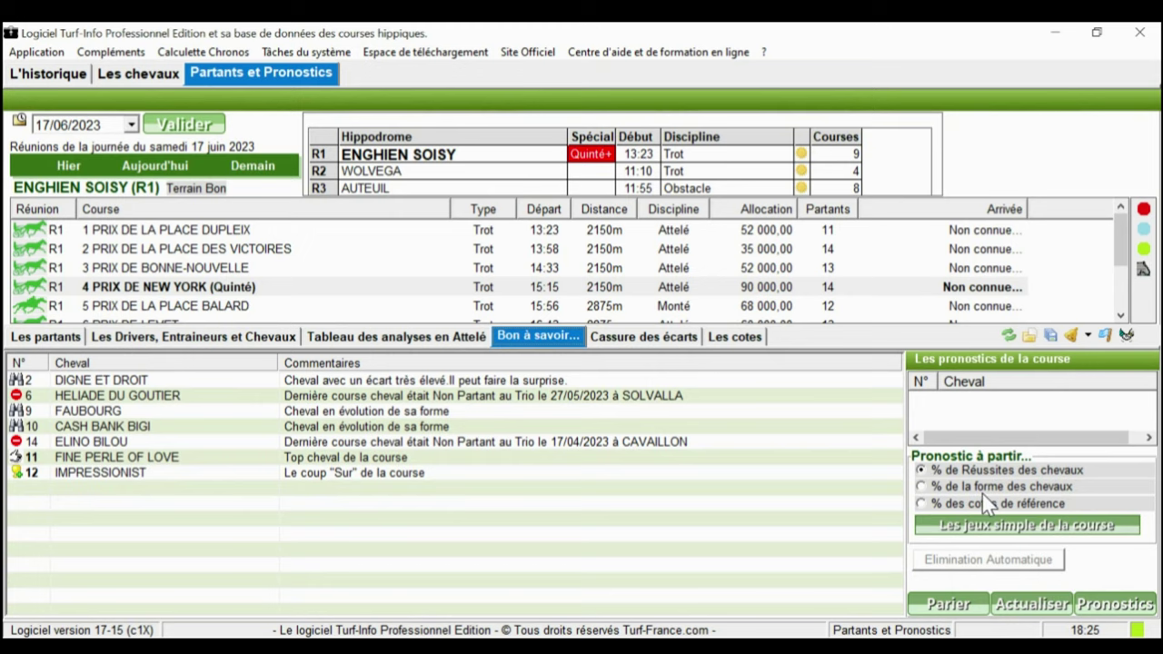
pyautogui.hotkey('ctrl', 'Tab')
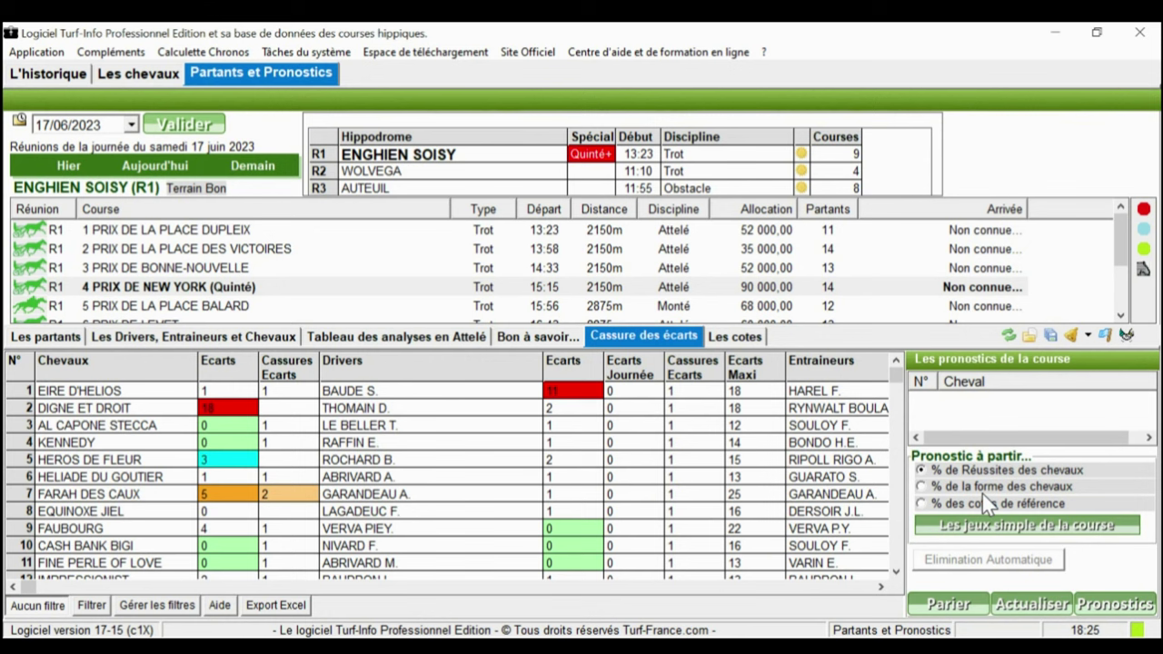
pyautogui.click(92, 605)
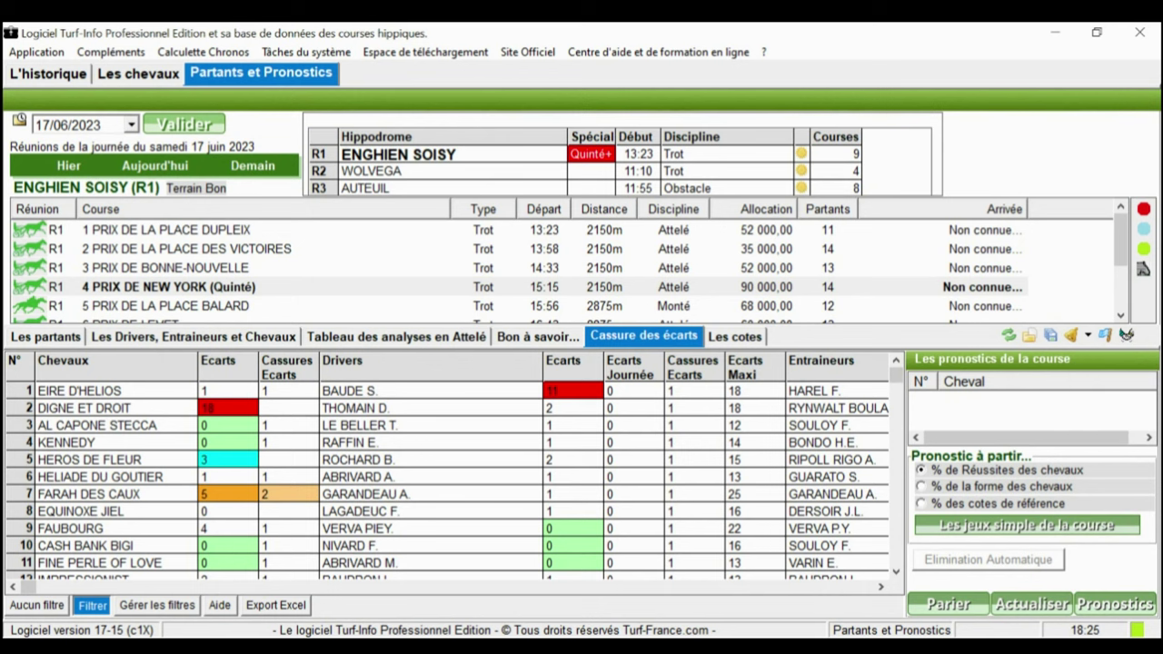
pyautogui.click(157, 605)
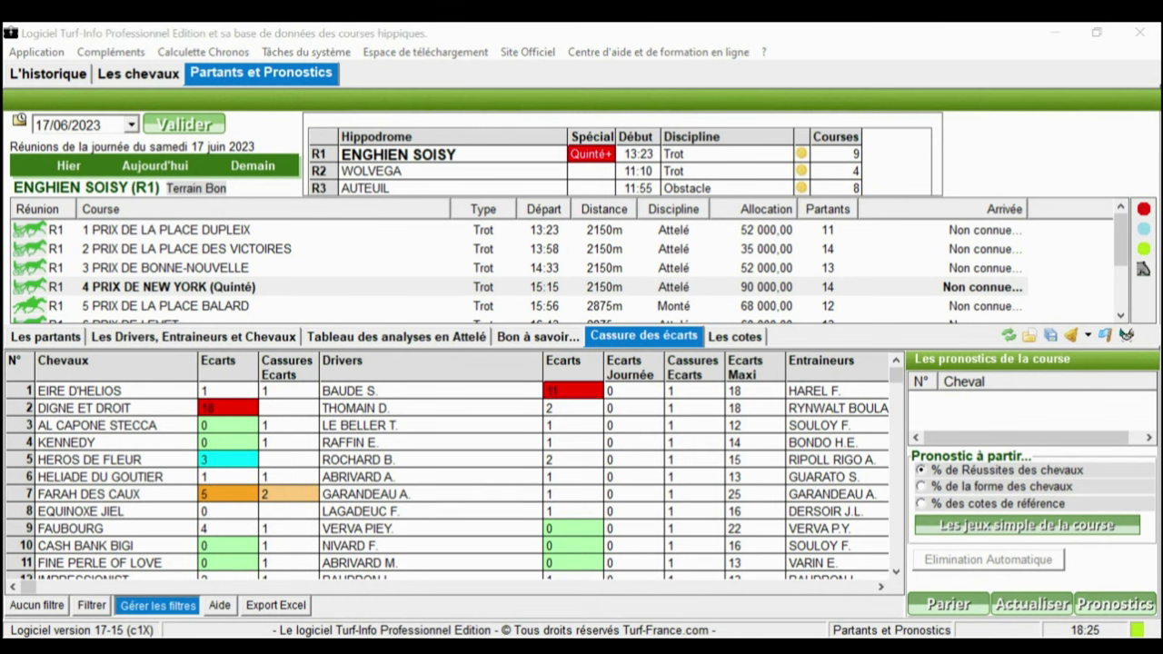
pyautogui.press('Return')
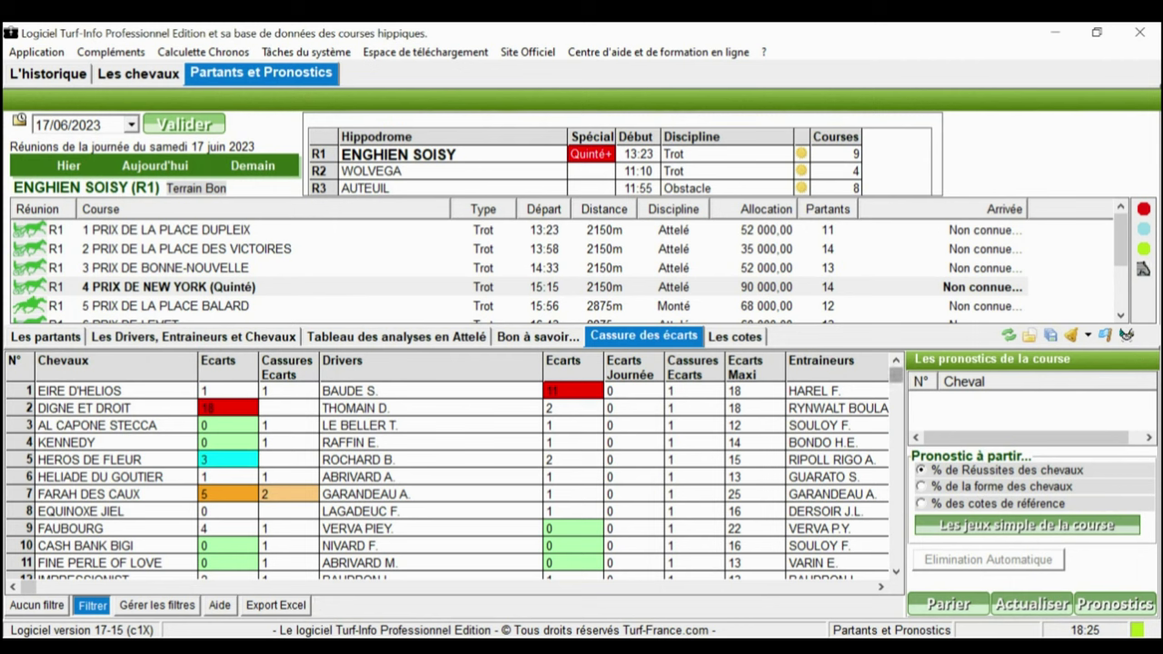
pyautogui.moveTo(896, 375); pyautogui.dragTo(896, 443)
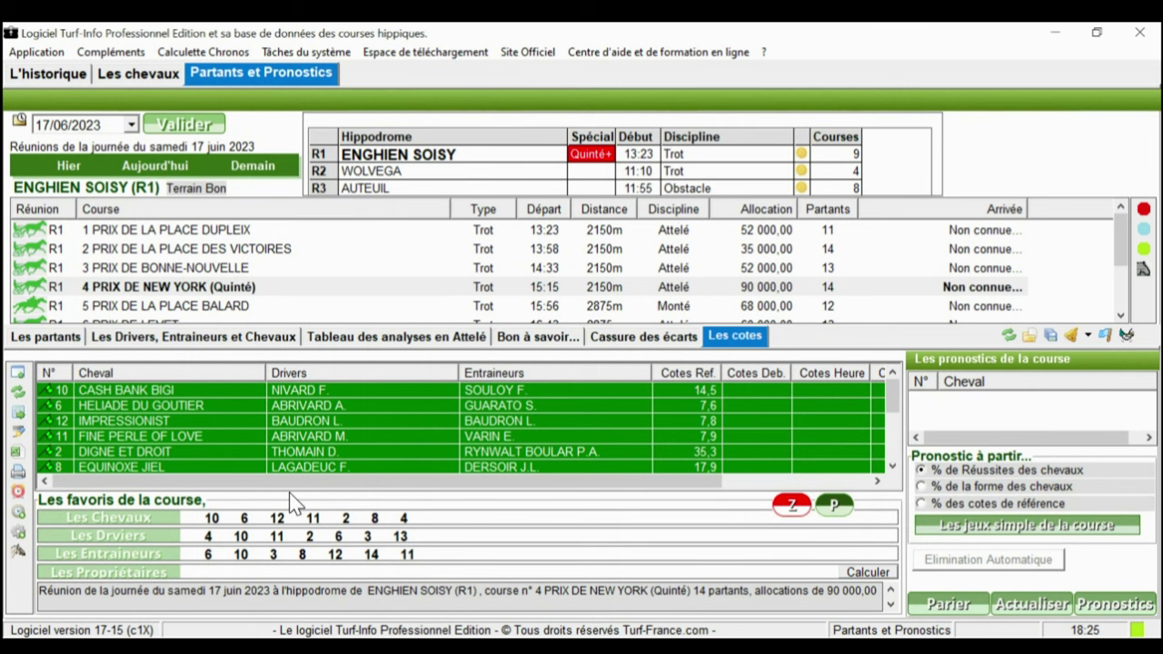
# - Show the statistics for drivers, trainers and horses, and try to calculate the Synthèse et Pronostic
pyautogui.hotkey('ctrl', 'Tab')
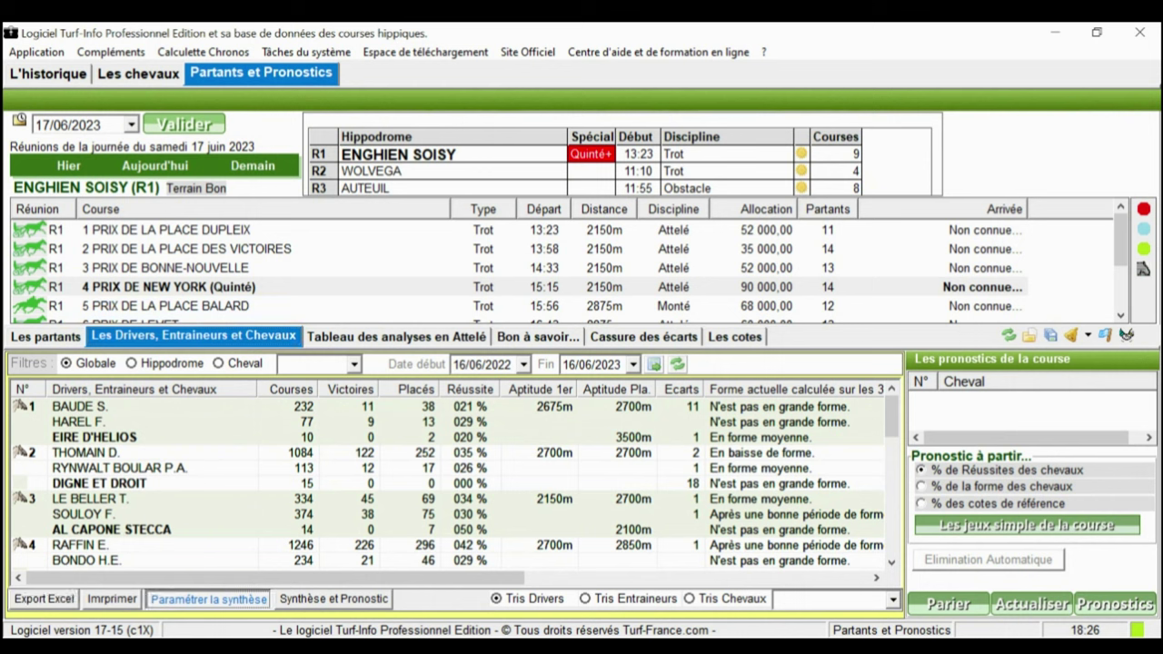
pyautogui.click(208, 599)
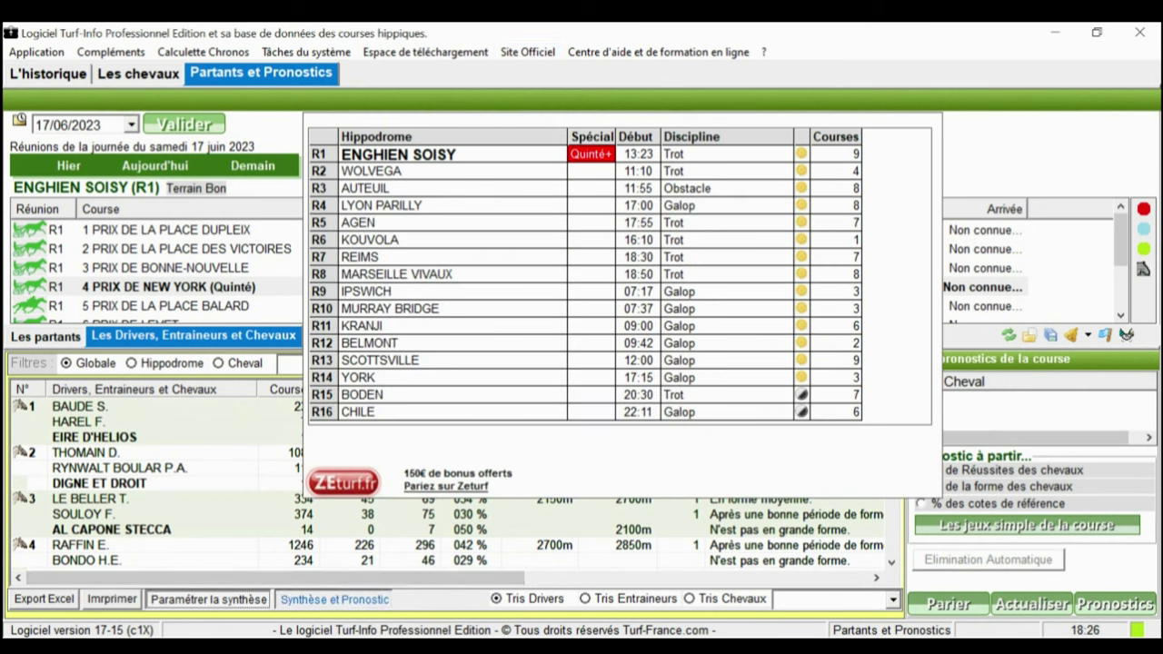
pyautogui.click(333, 599)
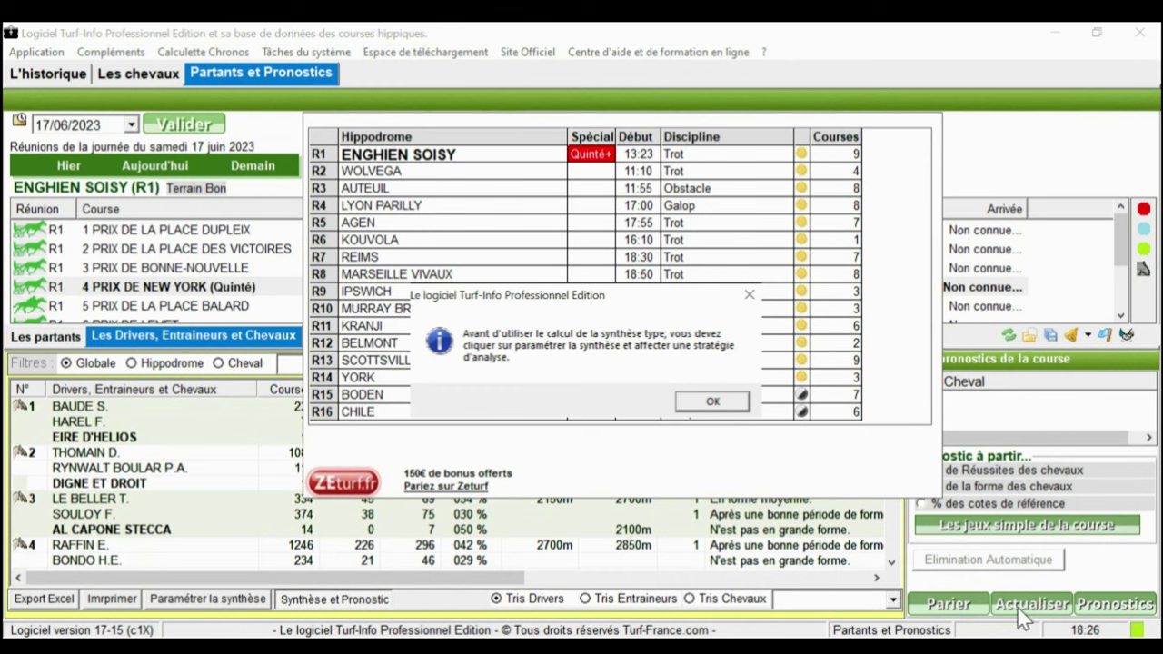
pyautogui.press('Return')
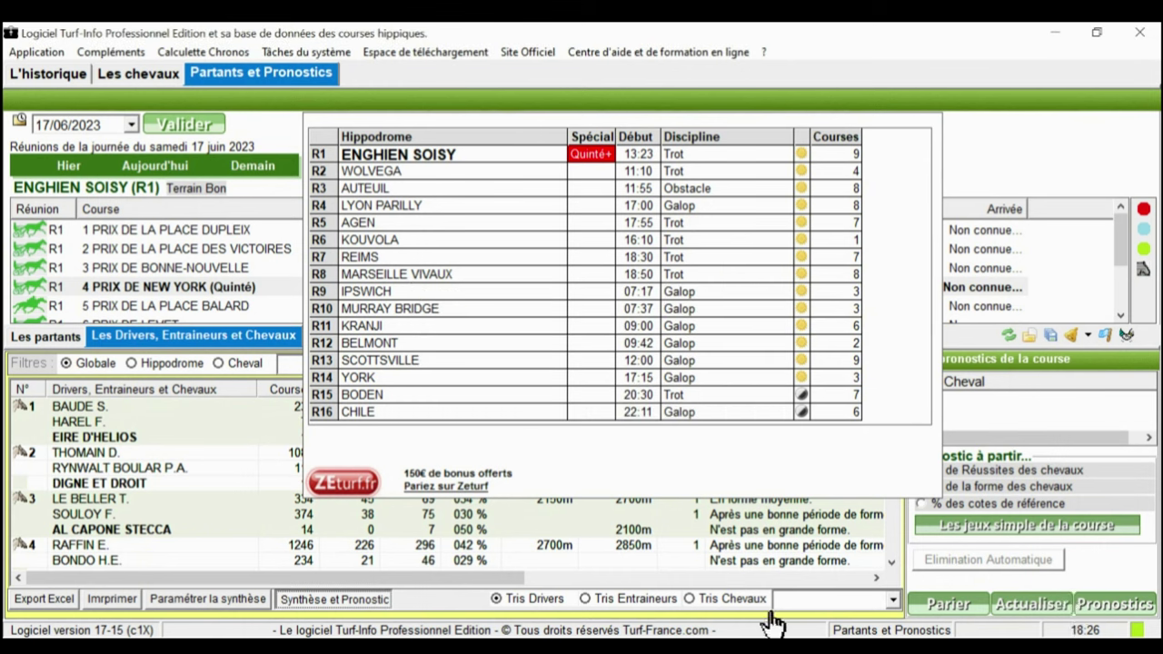
# - Examine the success rates, distance aptitudes, écarts and current form of the runners, starting from EIRE D'HELIOS
pyautogui.click(94, 437)
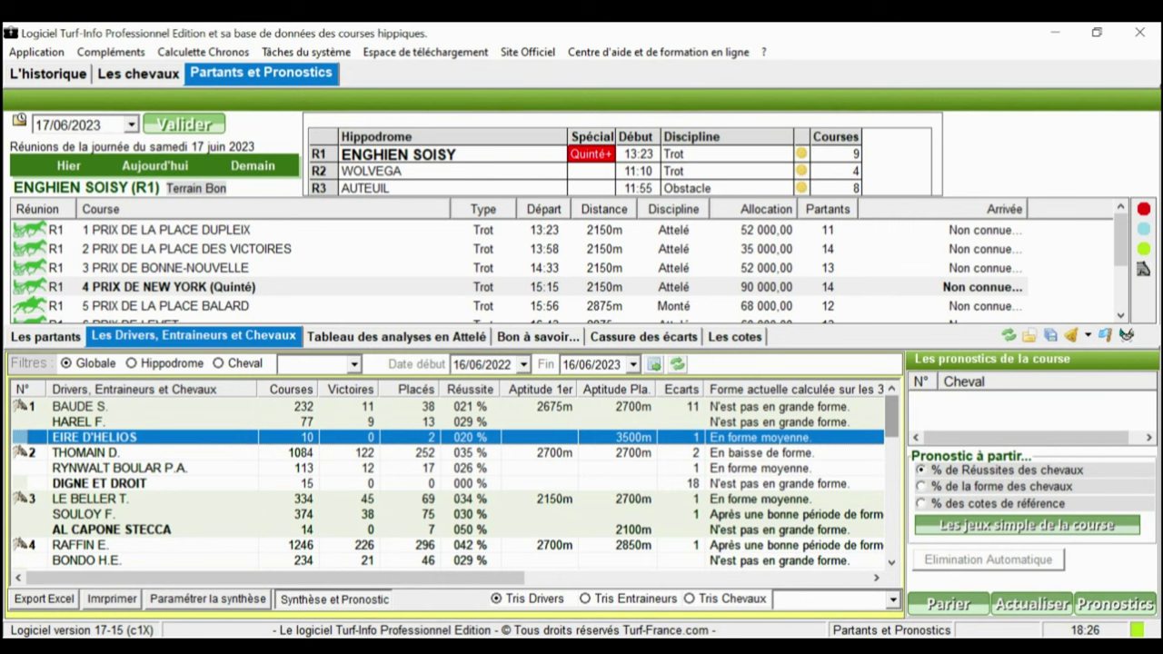
pyautogui.scroll(-5, 455, 482)
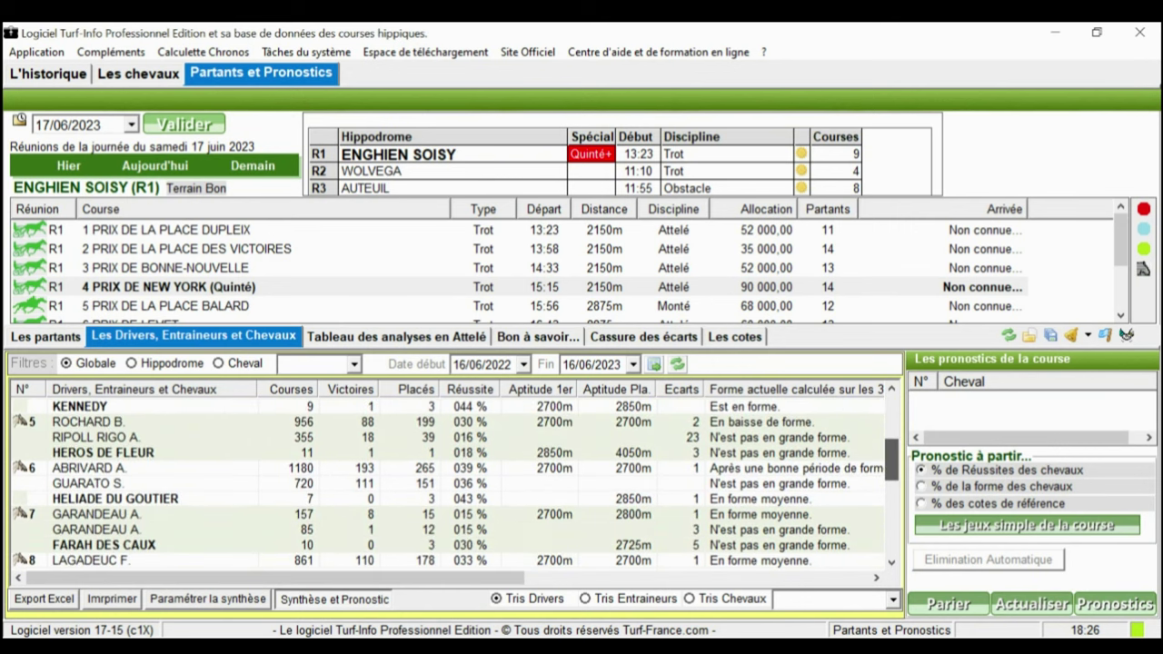
pyautogui.scroll(-7, 455, 482)
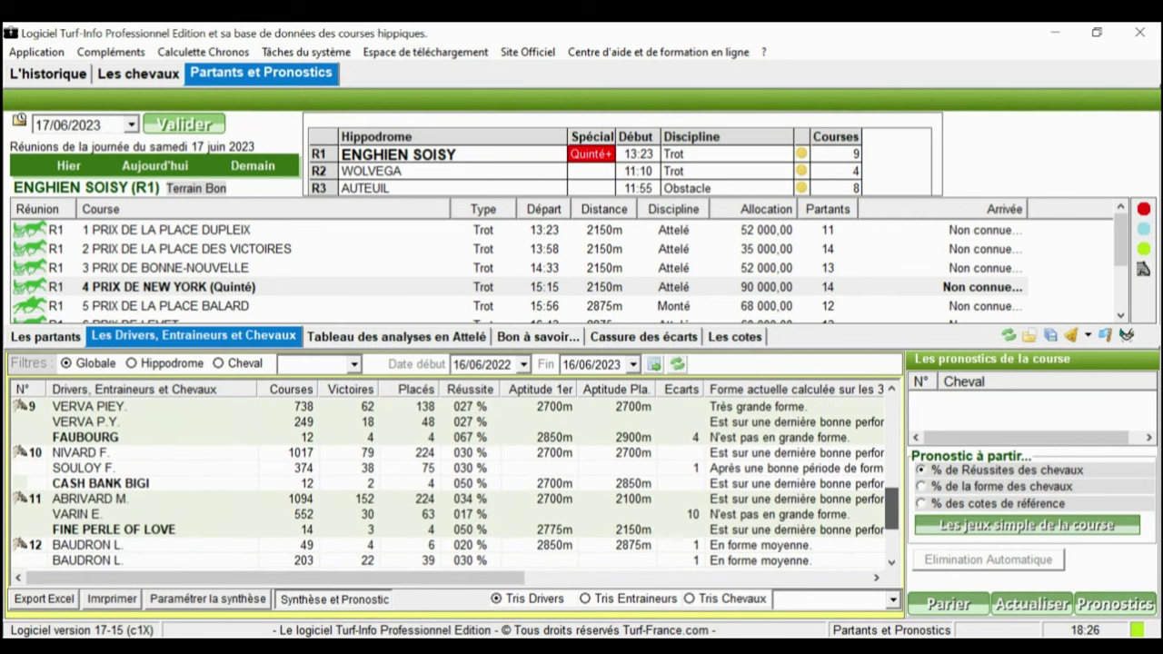
pyautogui.scroll(-2, 454, 482)
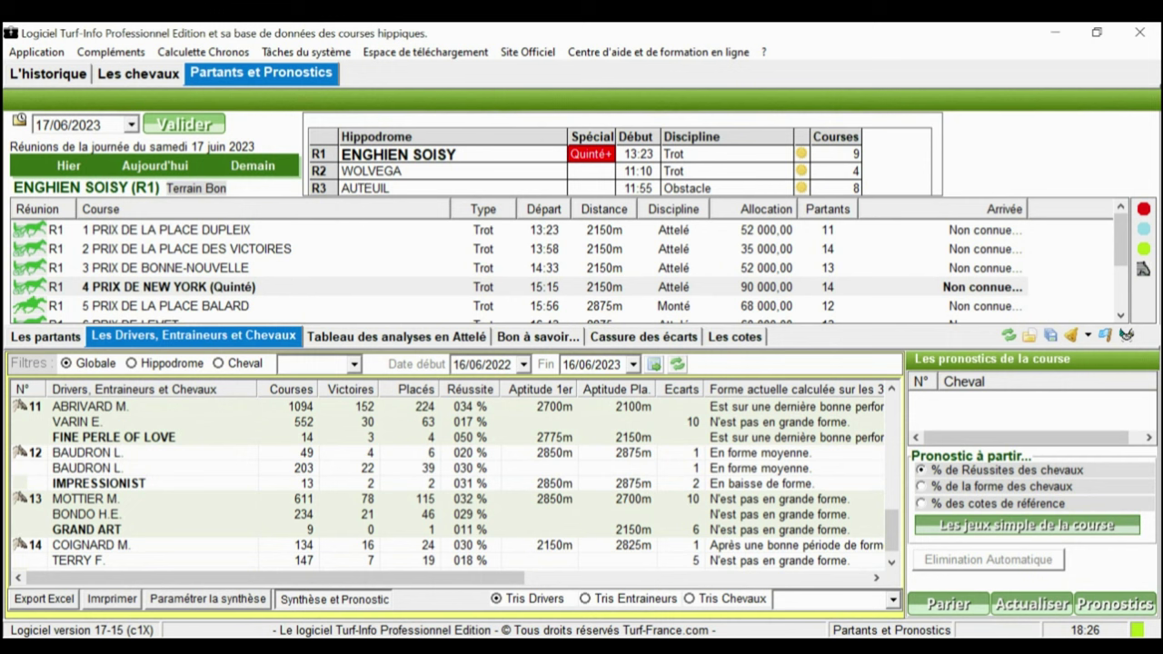
# - Sort the drivers list by Victoires and review the ranked runners
pyautogui.press('Down')
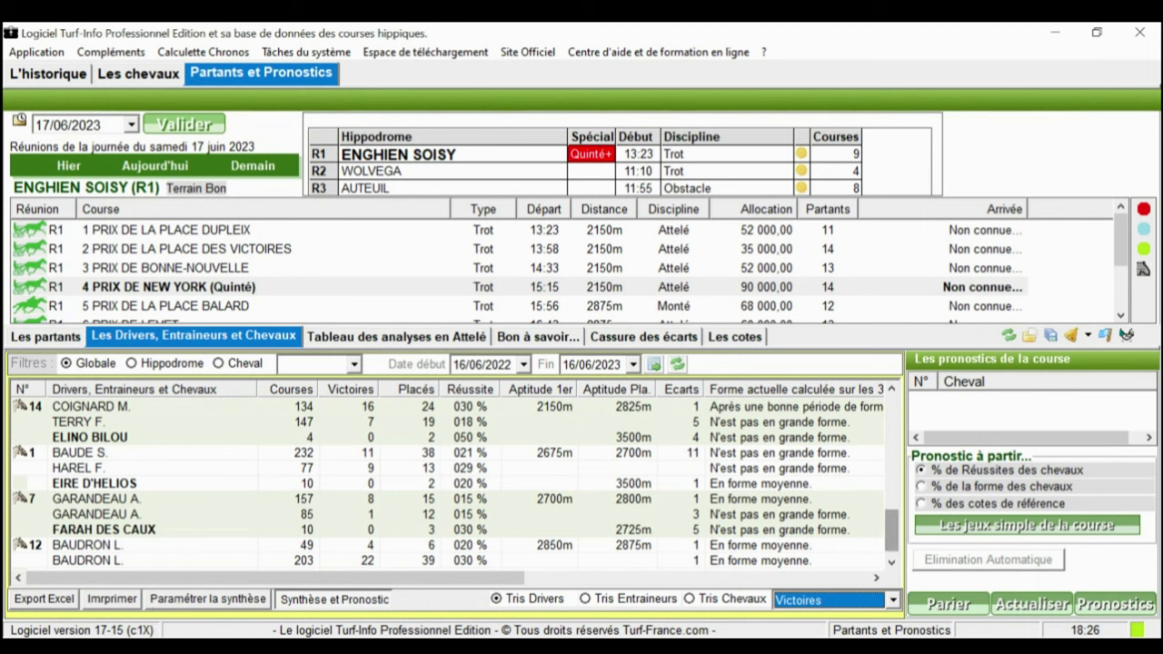
pyautogui.scroll(10, 454, 481)
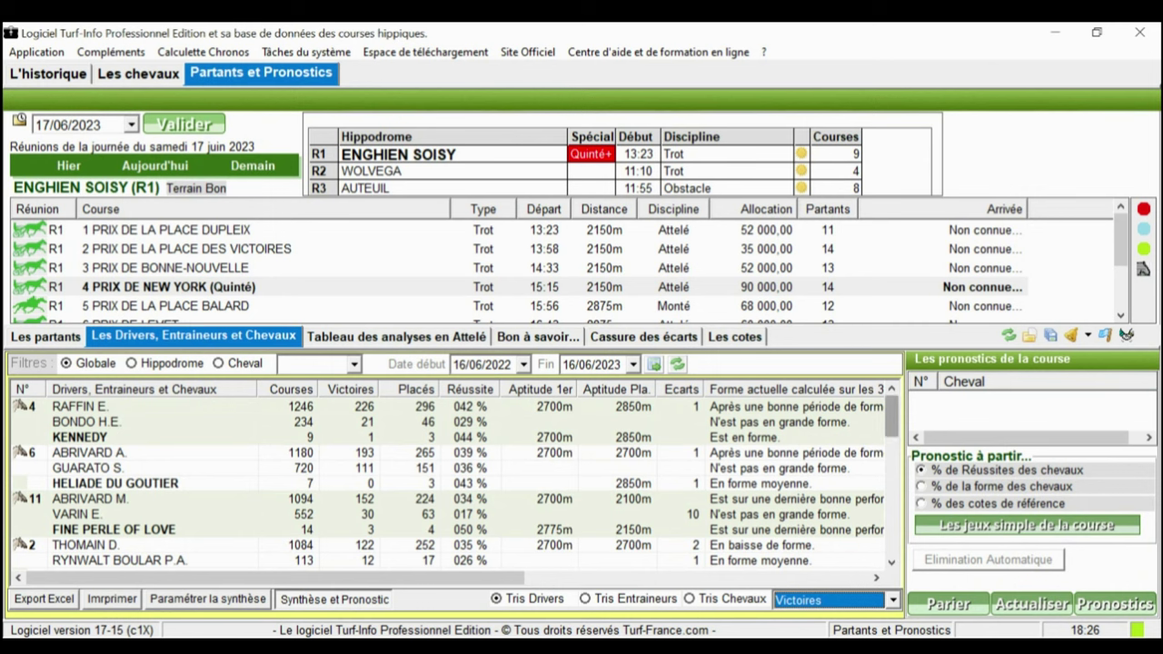
pyautogui.scroll(-6, 450, 481)
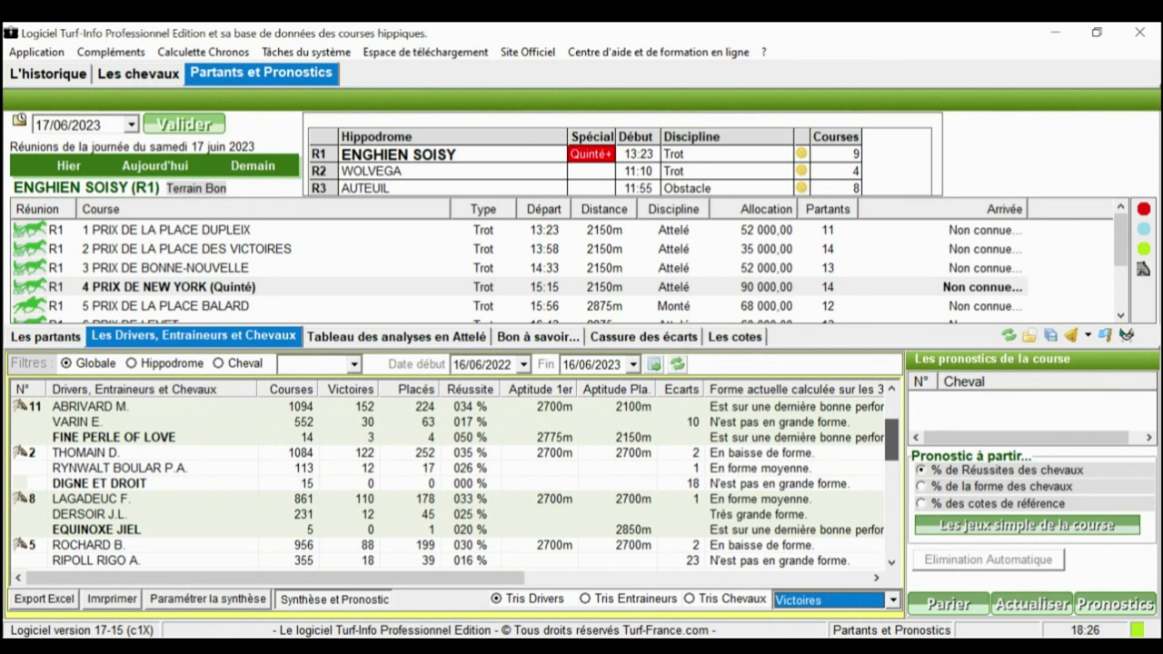
pyautogui.scroll(-1, 450, 482)
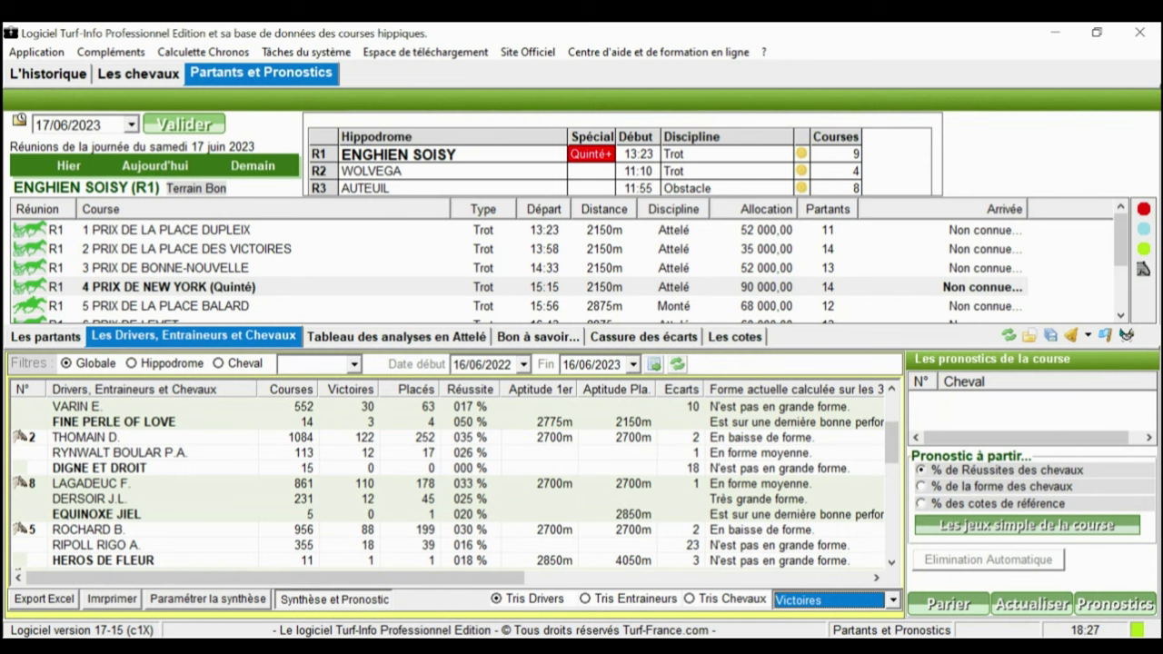
pyautogui.press('Tab')
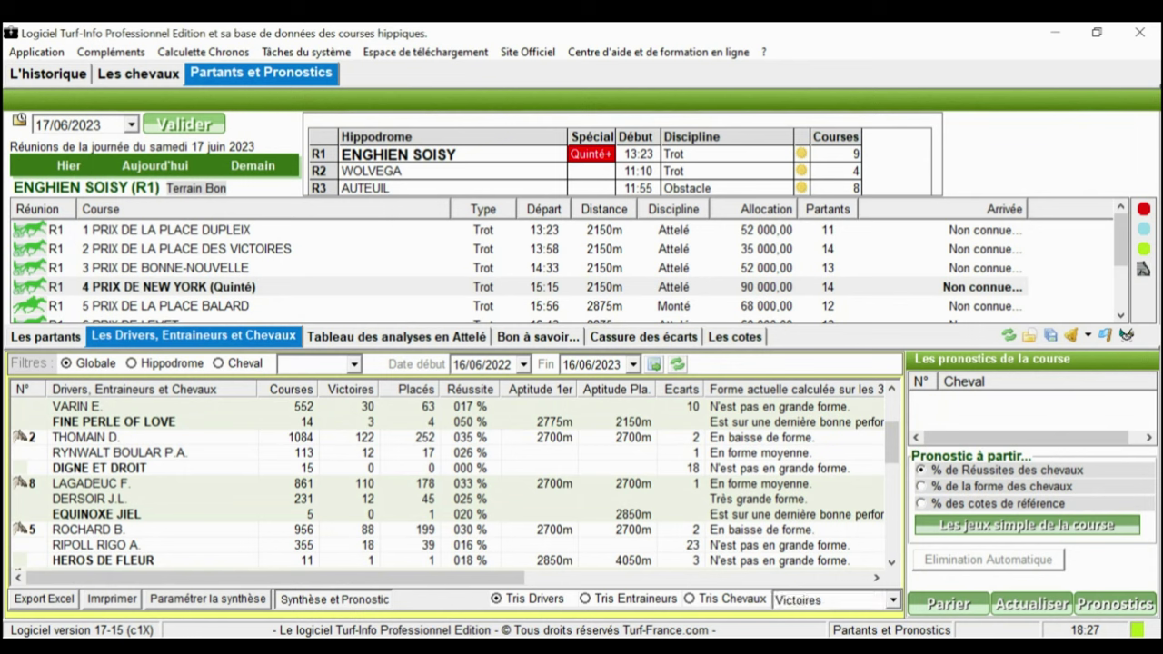
# - Sort the drivers list by Placés and by Victoires + Placés to compare the rankings
pyautogui.press('Down')
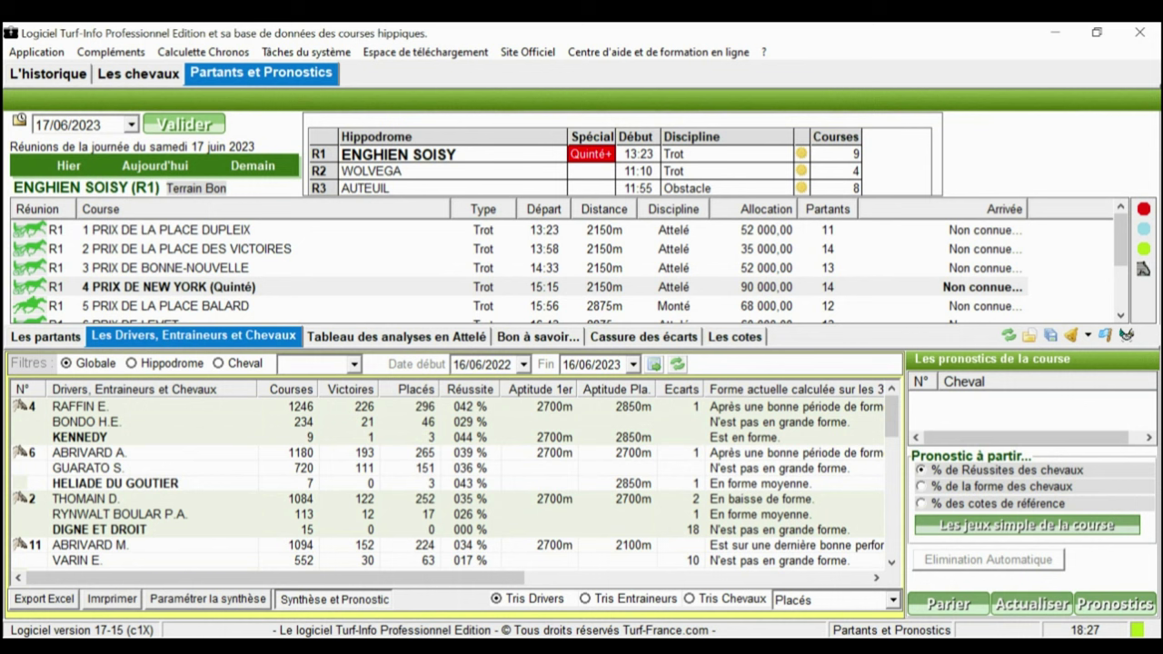
pyautogui.press('Down')
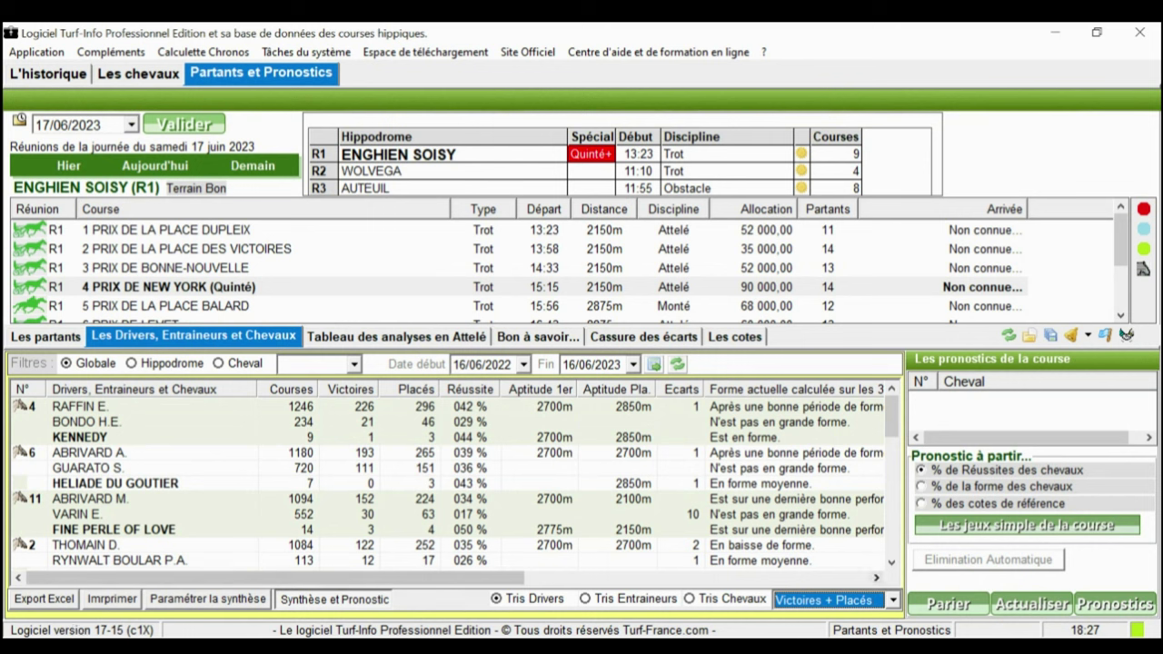
pyautogui.press('Tab')
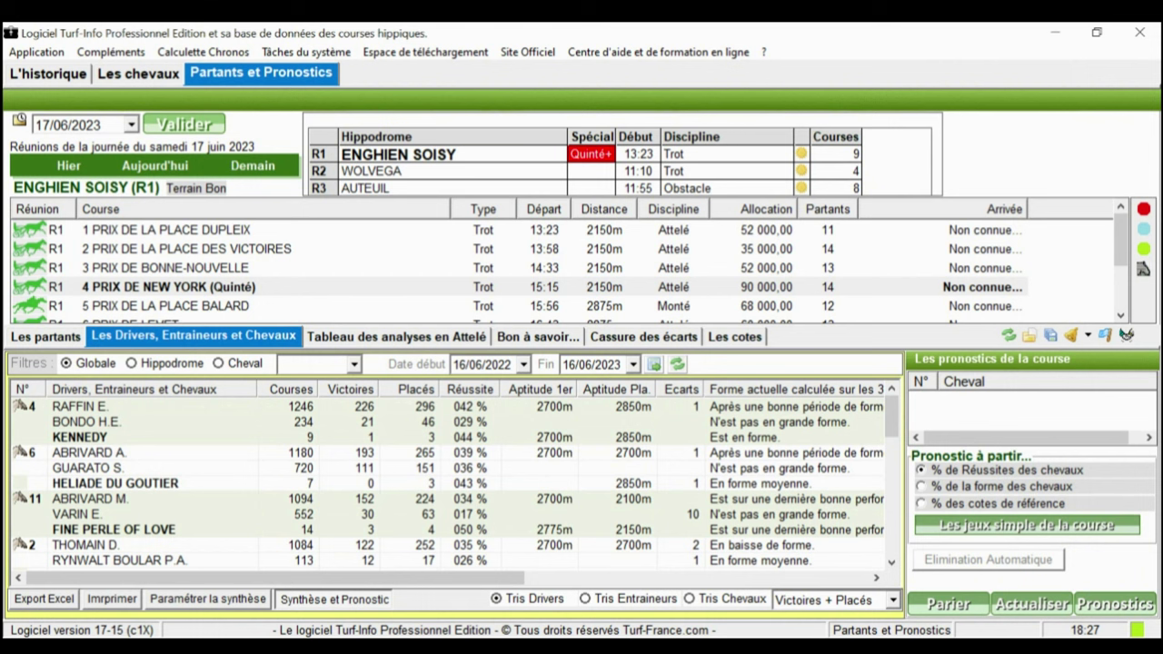
# - Sort the drivers list by Meilleures formes and review the ranked runners
pyautogui.press('Down')
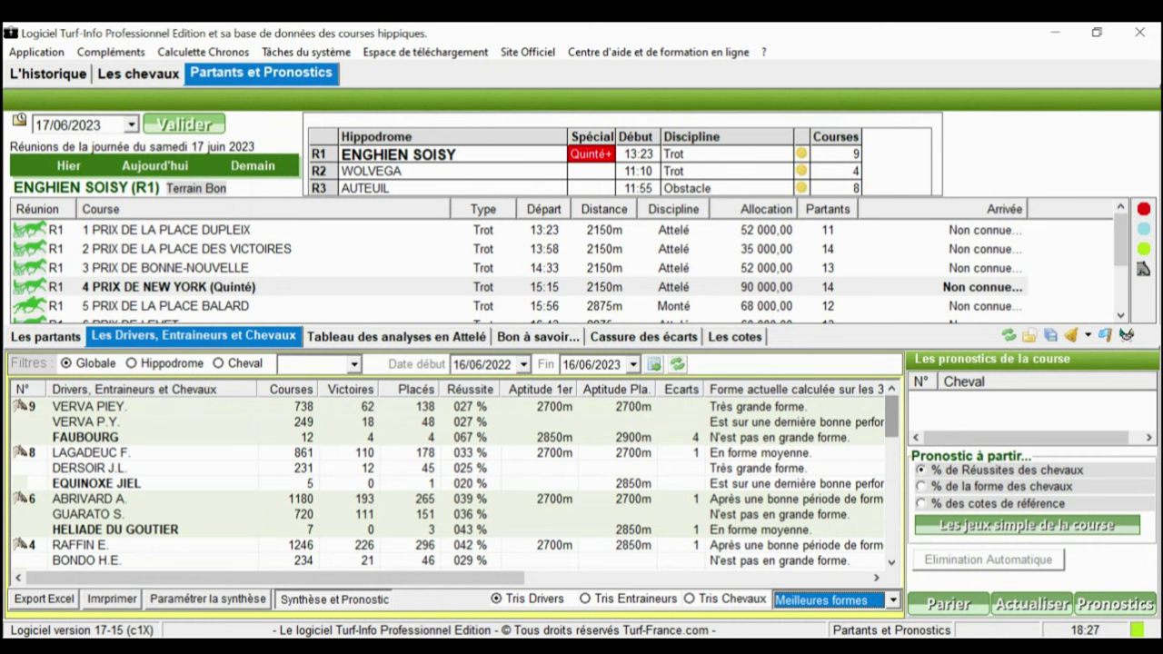
pyautogui.scroll(-2, 455, 481)
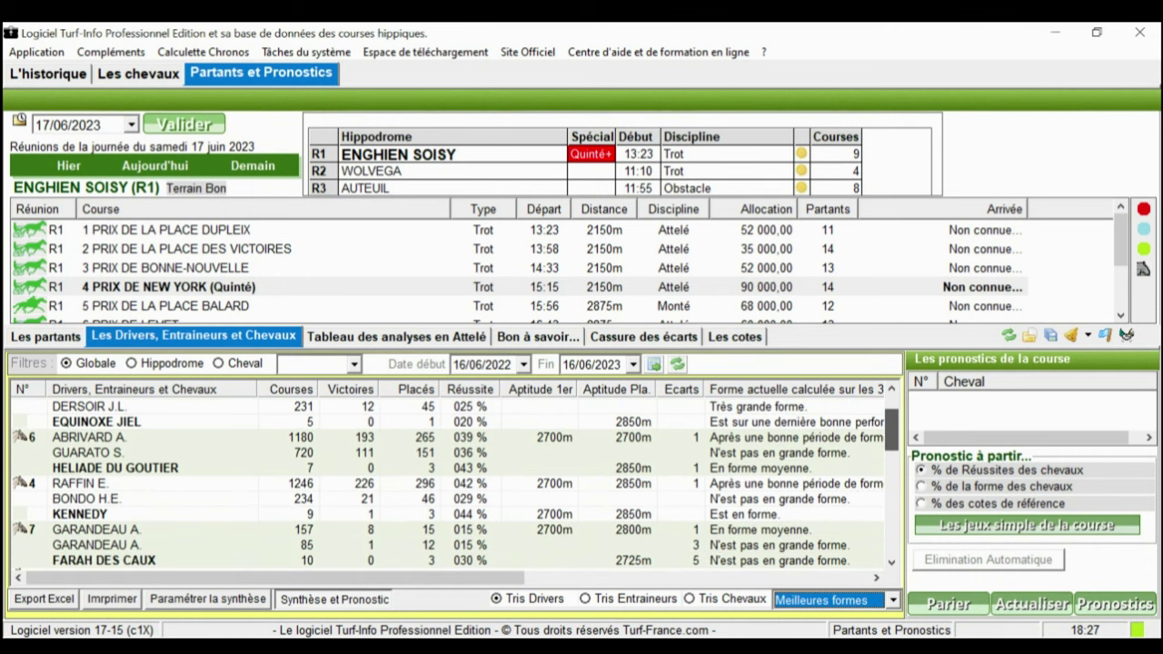
pyautogui.scroll(-2, 454, 486)
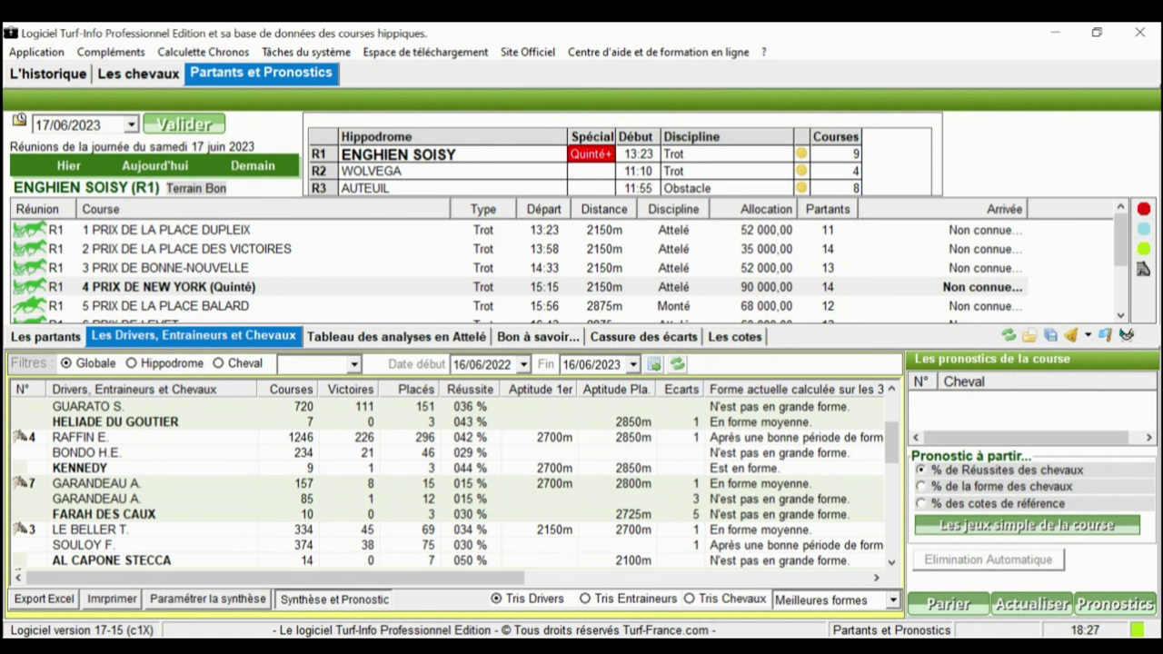
# - Compare the drivers list sorted by Plus à l'écarts and by Moins à l'écarts
pyautogui.press('Down')
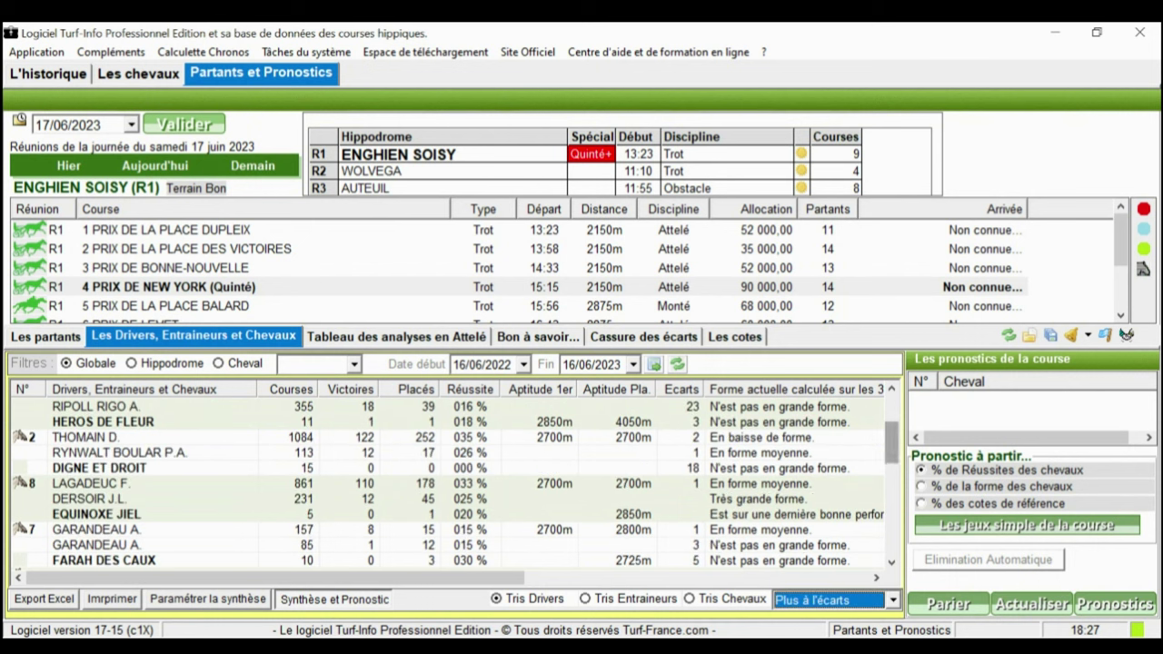
pyautogui.scroll(3, 445, 482)
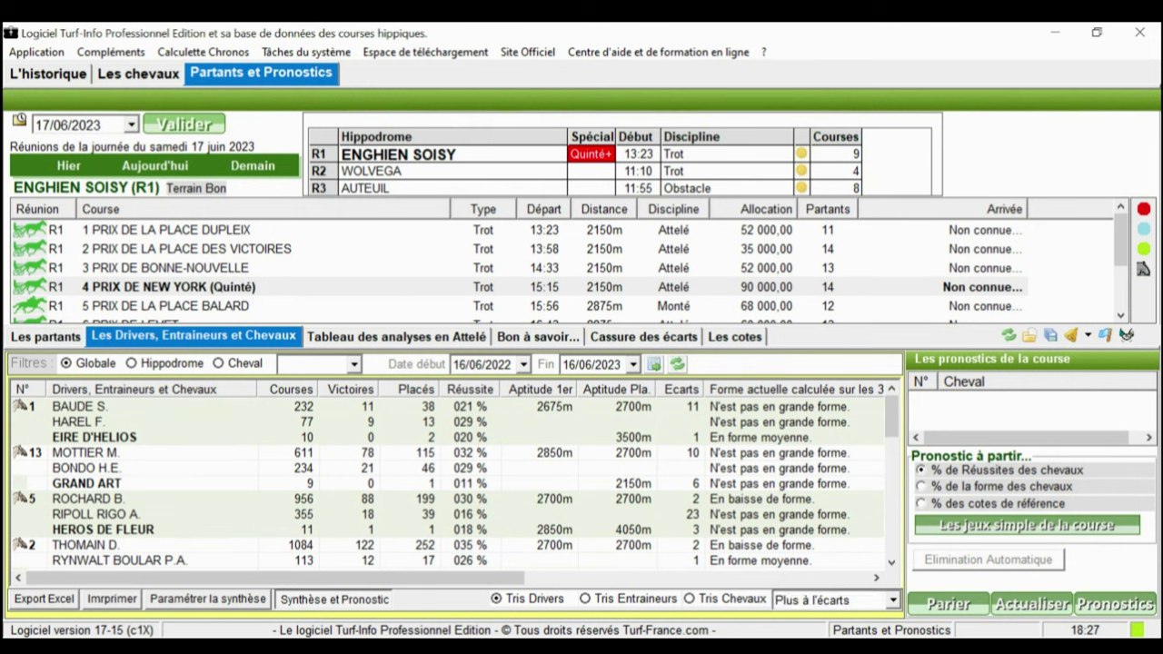
pyautogui.press('Down')
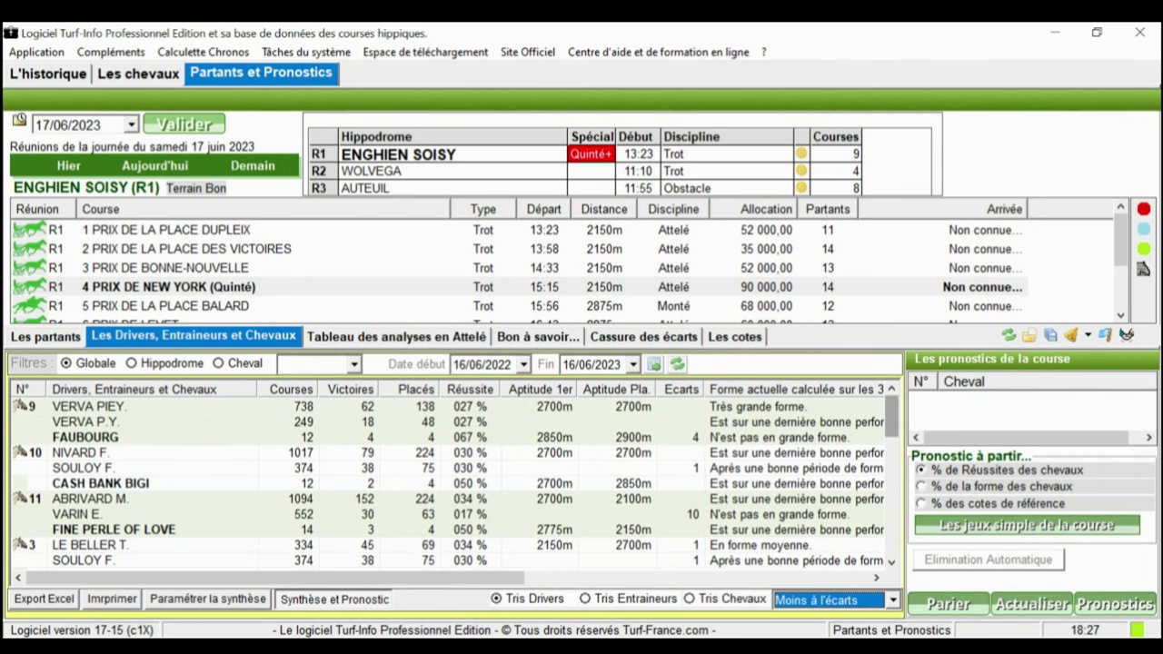
pyautogui.scroll(-2, 454, 482)
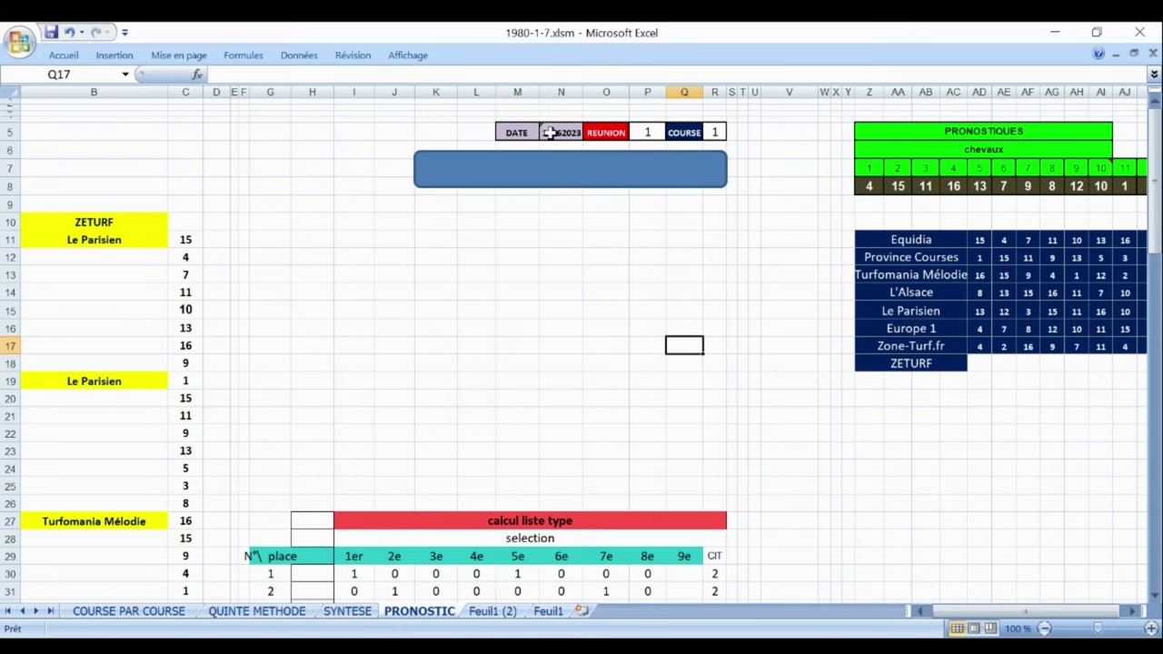
# - In the Excel workbook 1980-1-7.xlsm, generate the PRONOSTIC sheet's predictions for date 17062023, réunion 1, course 1
pyautogui.click(551, 133)
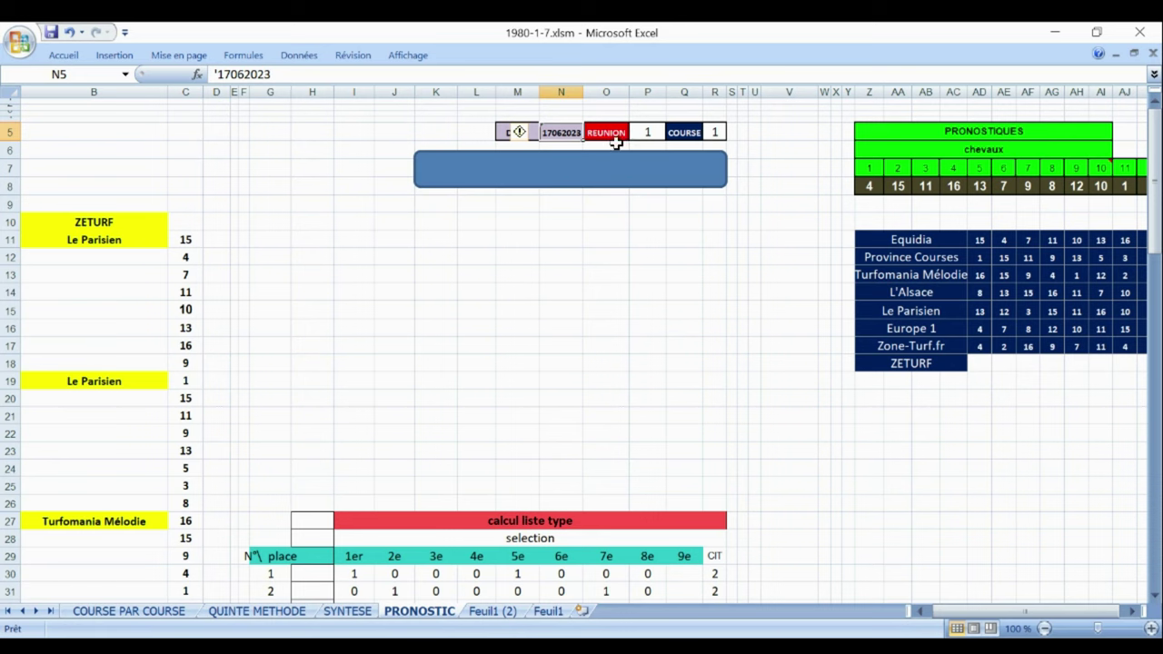
pyautogui.click(565, 177)
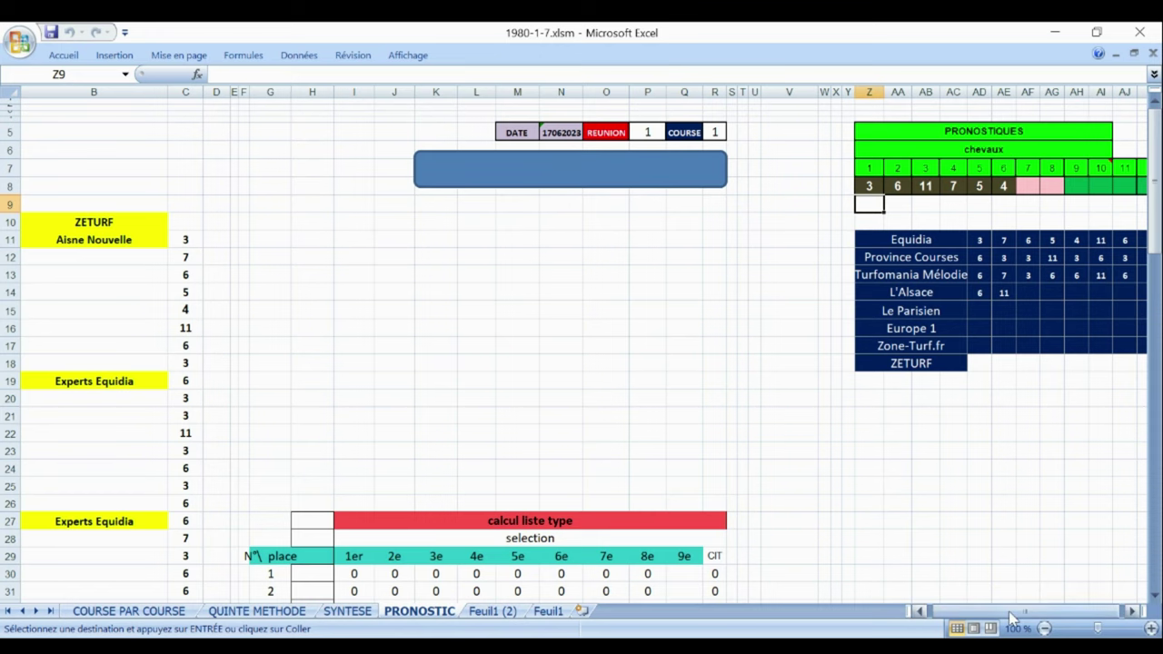
pyautogui.moveTo(1015, 618); pyautogui.dragTo(1056, 615)
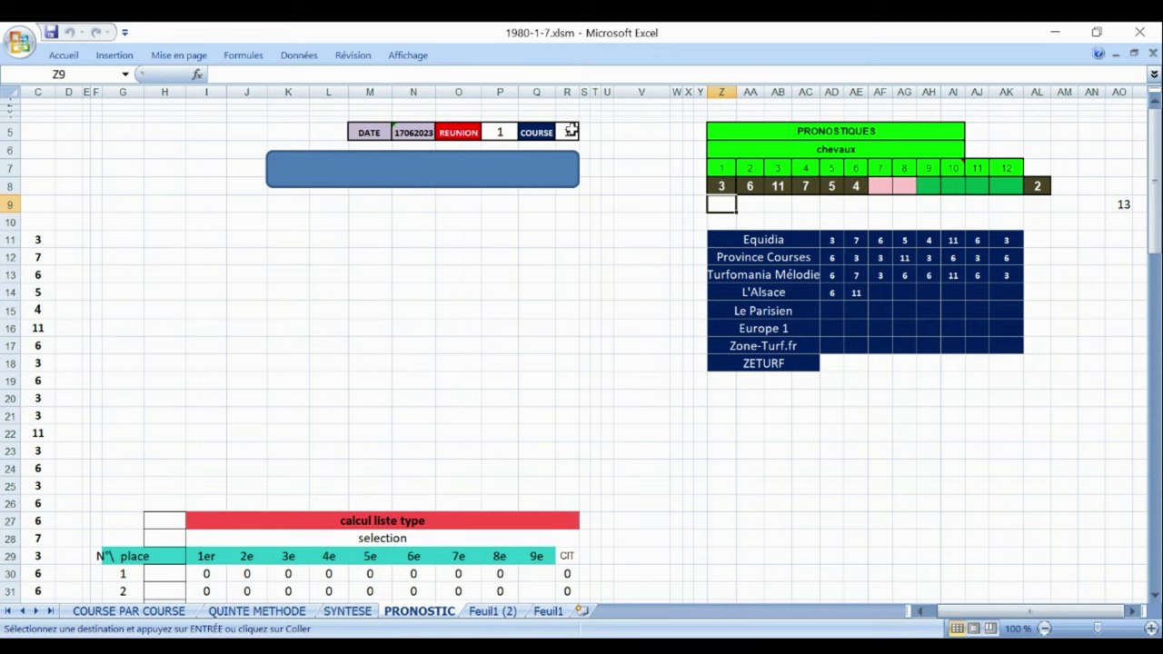
# - Set the COURSE number to 2 and generate the predictions for that race
pyautogui.click(570, 132)
pyautogui.click(583, 132)
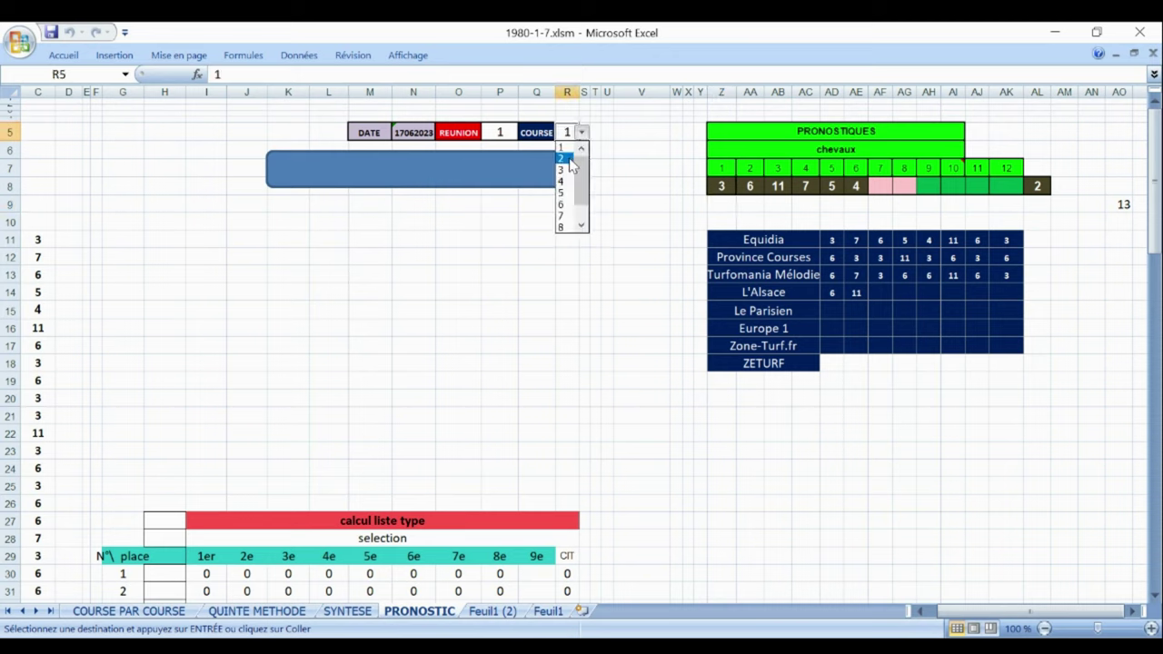
pyautogui.click(561, 158)
pyautogui.click(467, 174)
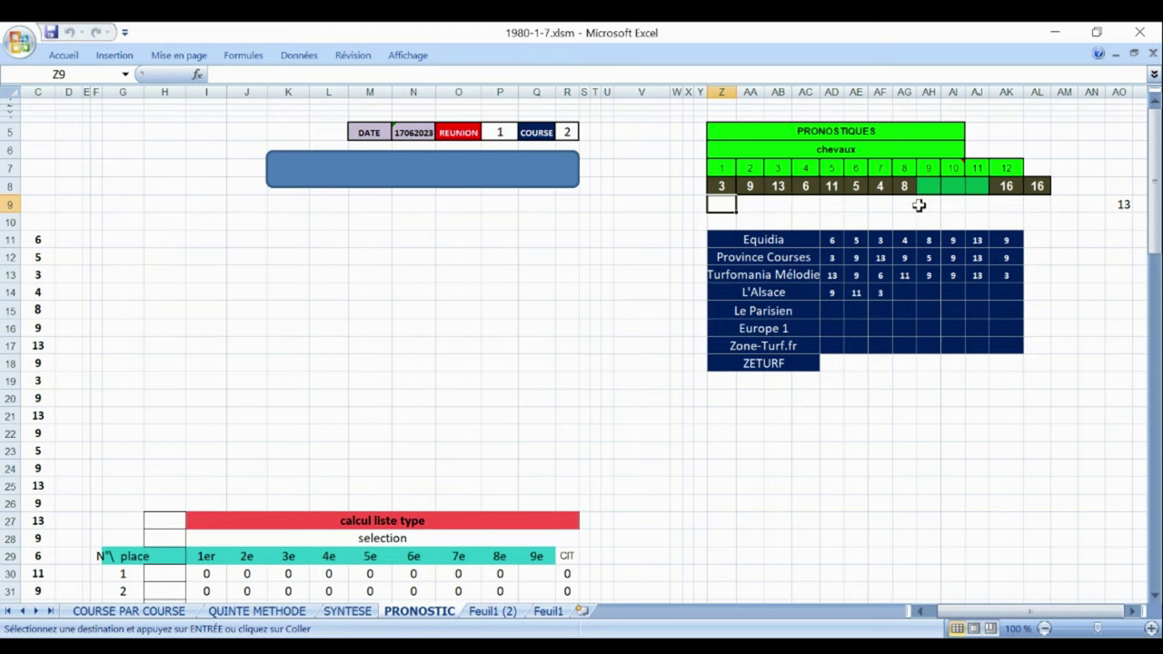
# - Set the COURSE number to 3 and generate the predictions for that race
pyautogui.click(567, 132)
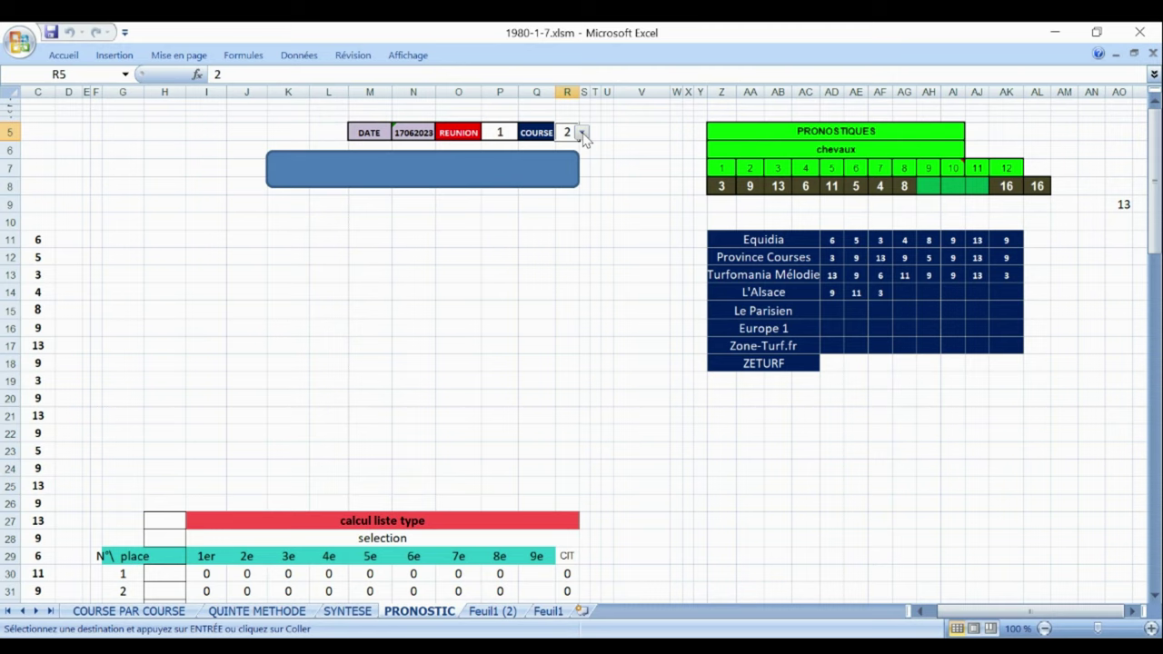
pyautogui.click(583, 132)
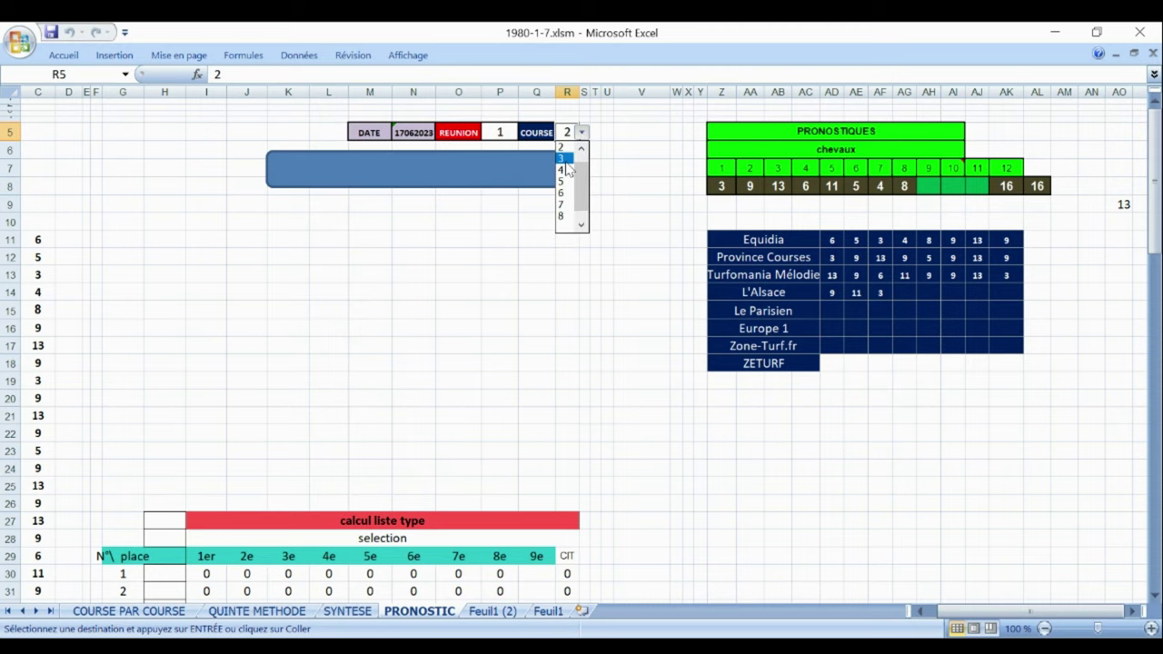
pyautogui.click(564, 160)
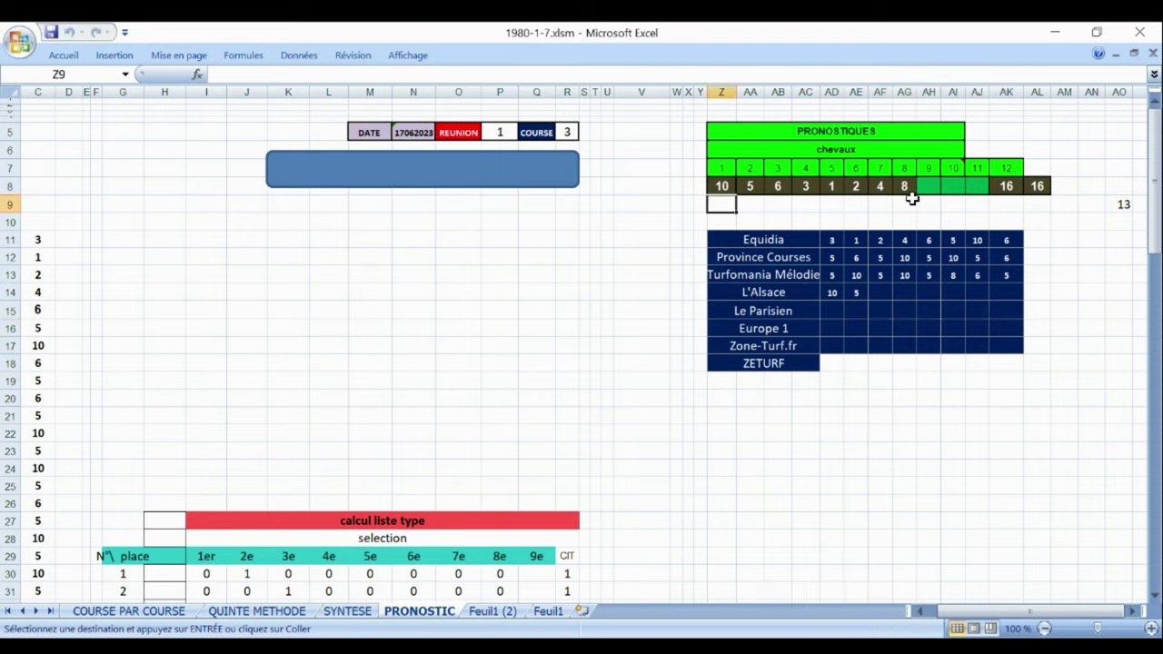
# - Set the COURSE number to 4 and generate the predictions for that race
pyautogui.click(567, 133)
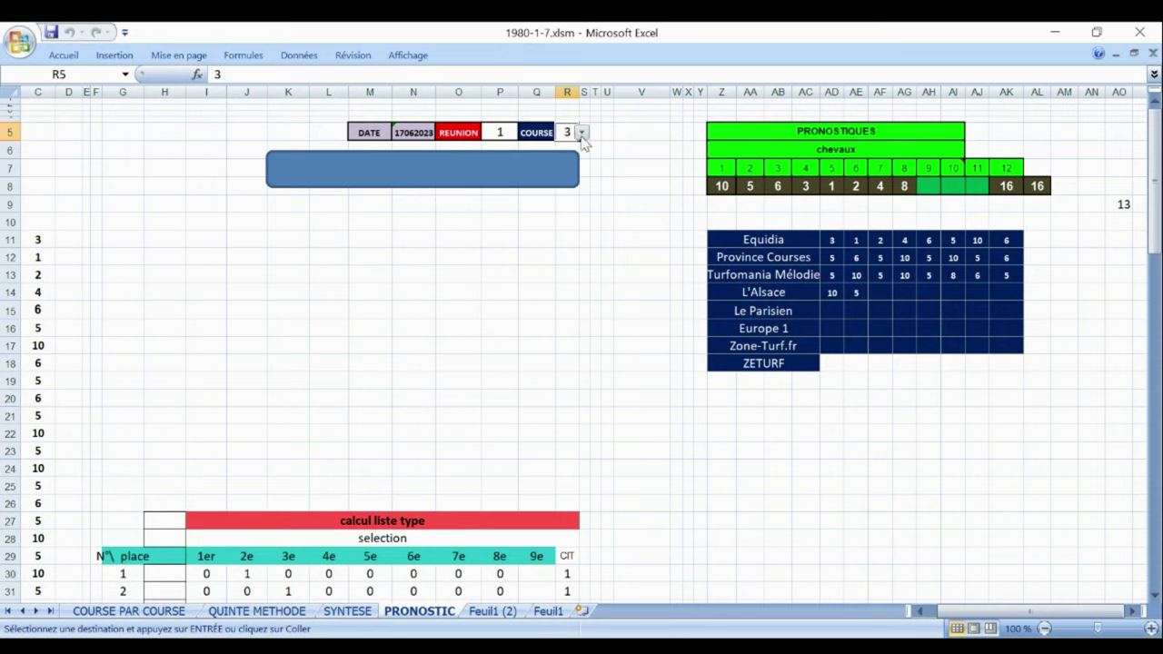
pyautogui.click(581, 133)
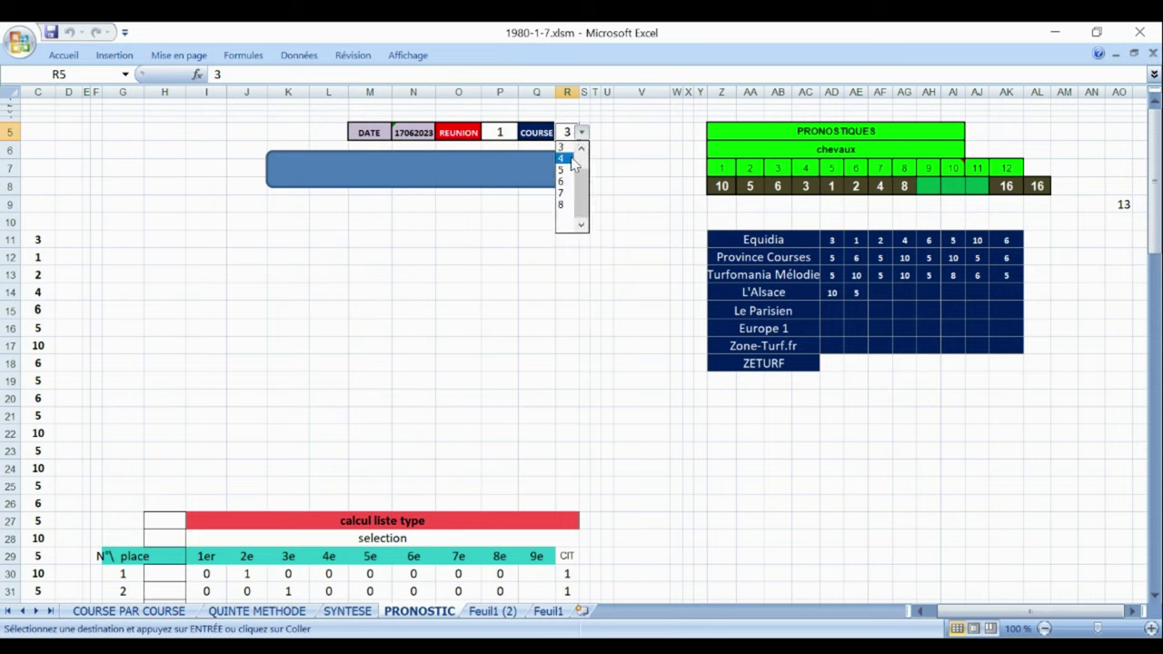
pyautogui.click(572, 159)
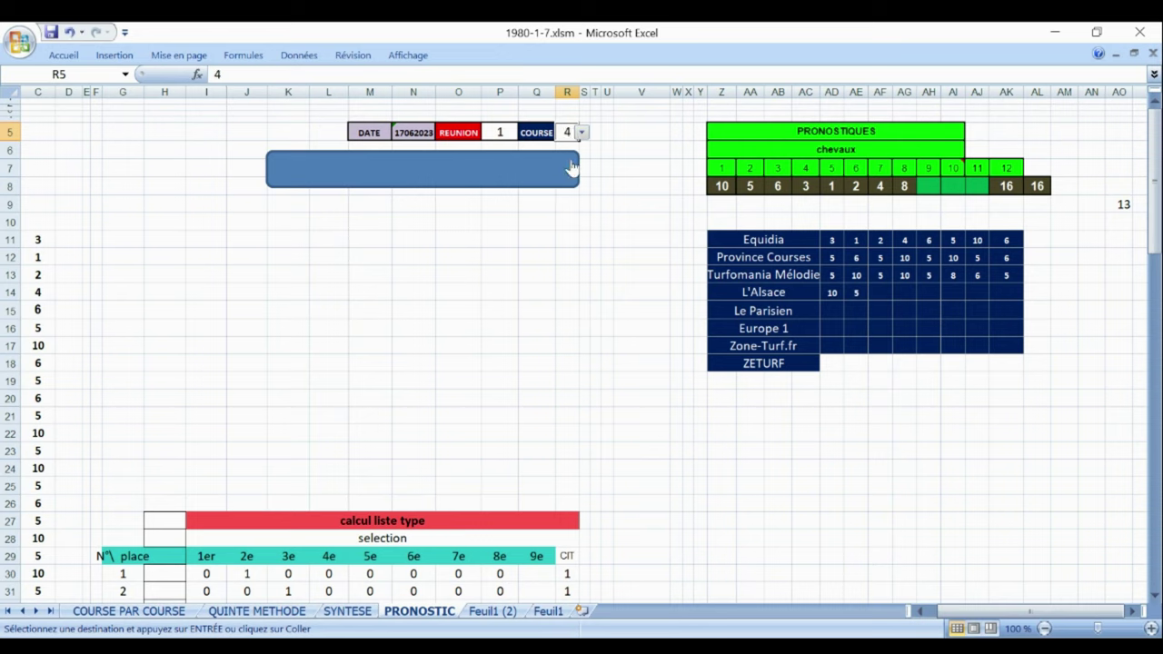
pyautogui.click(480, 176)
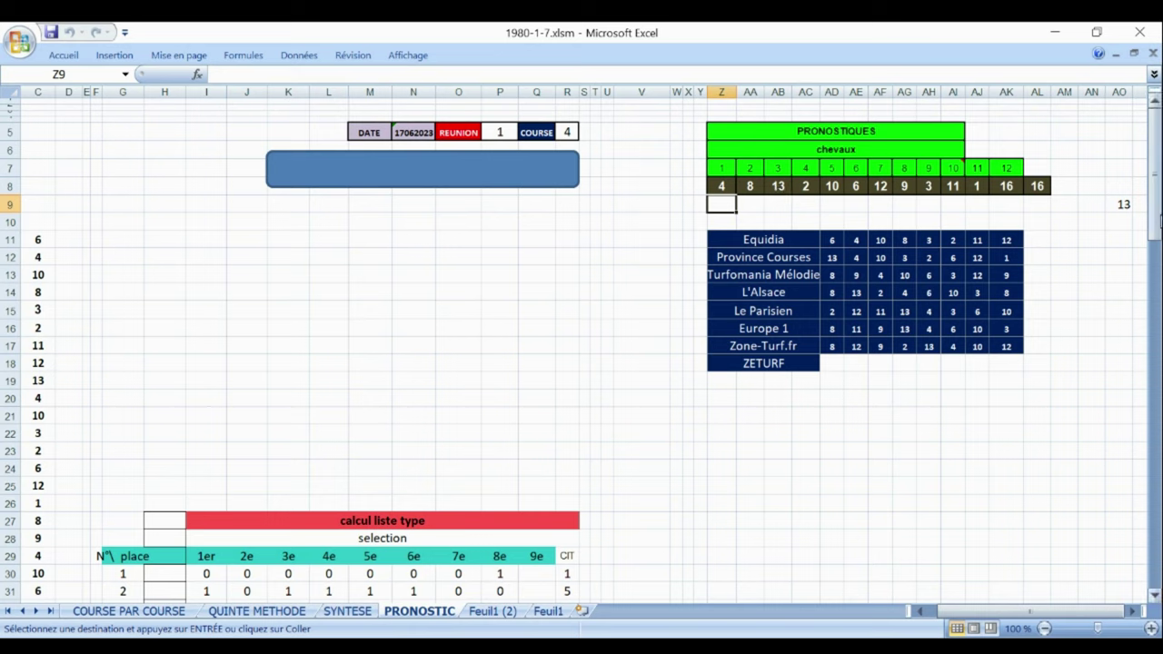
# - Set the COURSE number to 5 and generate the predictions for that race
pyautogui.moveTo(1159, 201); pyautogui.dragTo(1156, 398)
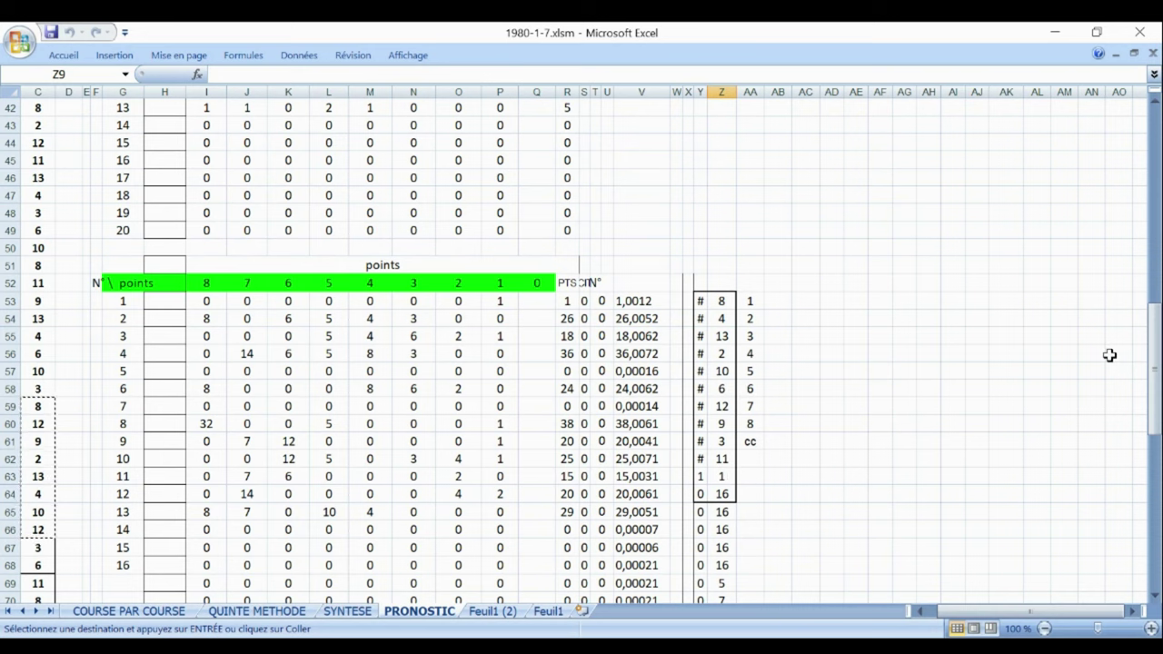
pyautogui.moveTo(1154, 371); pyautogui.dragTo(1158, 510)
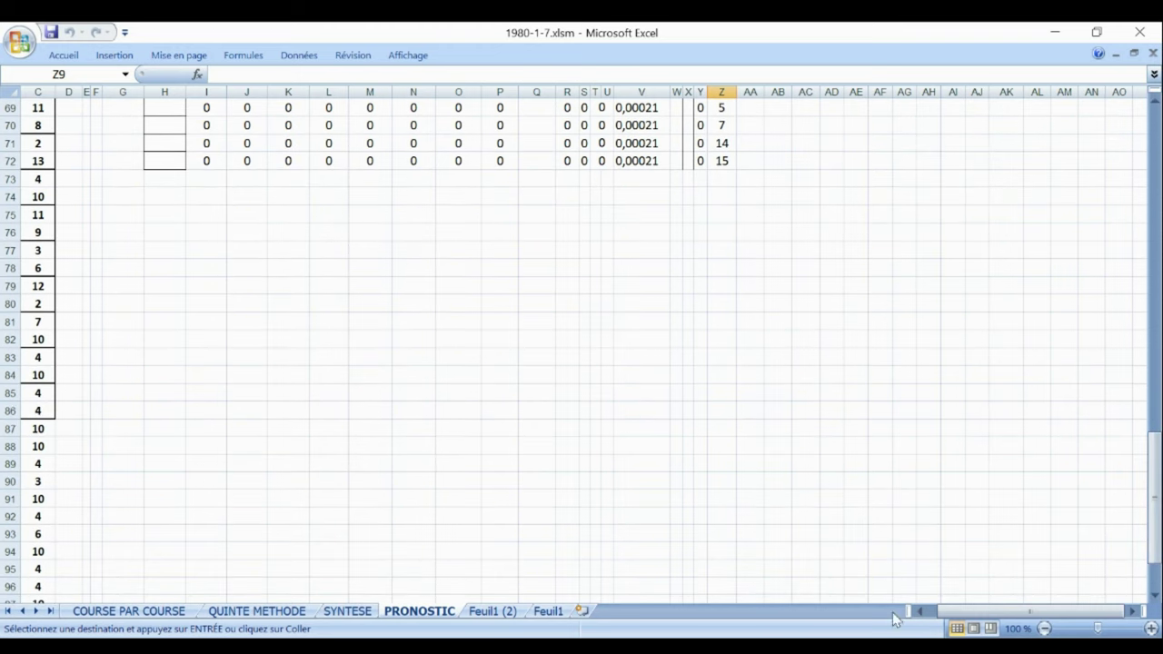
pyautogui.click(921, 612)
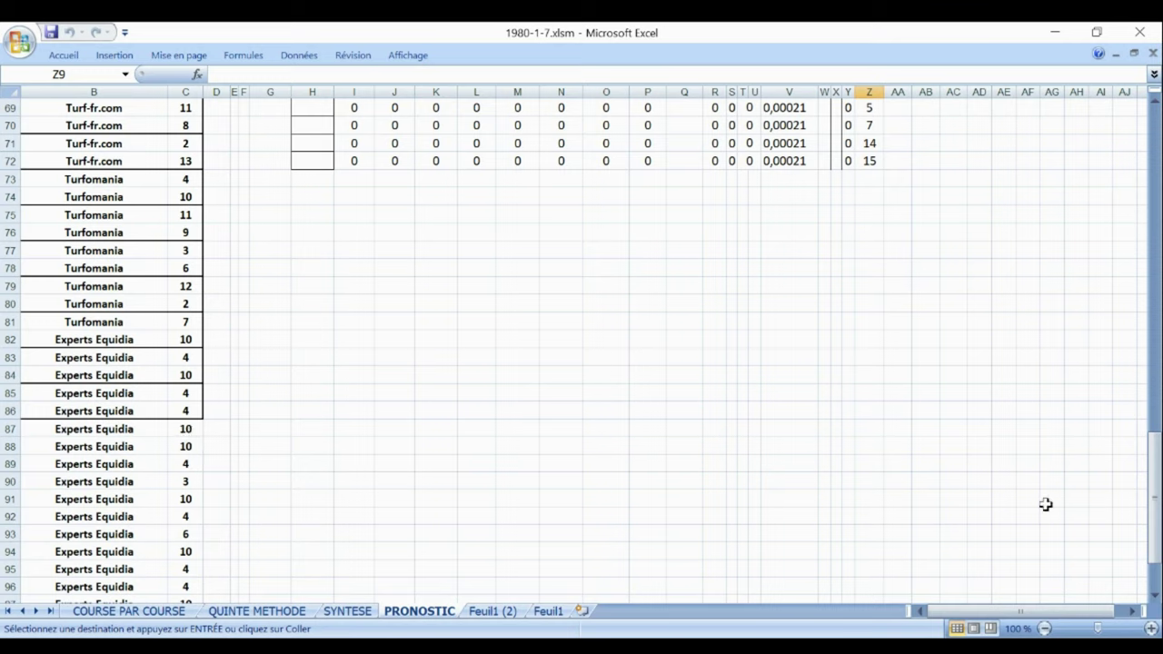
pyautogui.moveTo(1152, 511); pyautogui.dragTo(1100, 161)
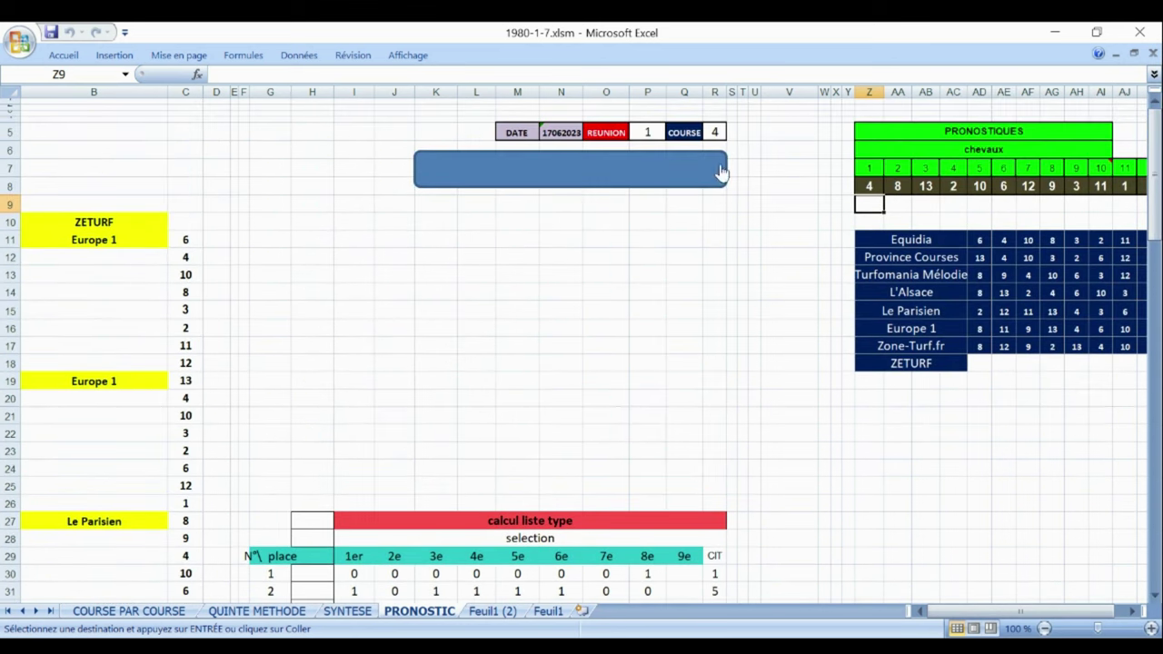
pyautogui.click(712, 131)
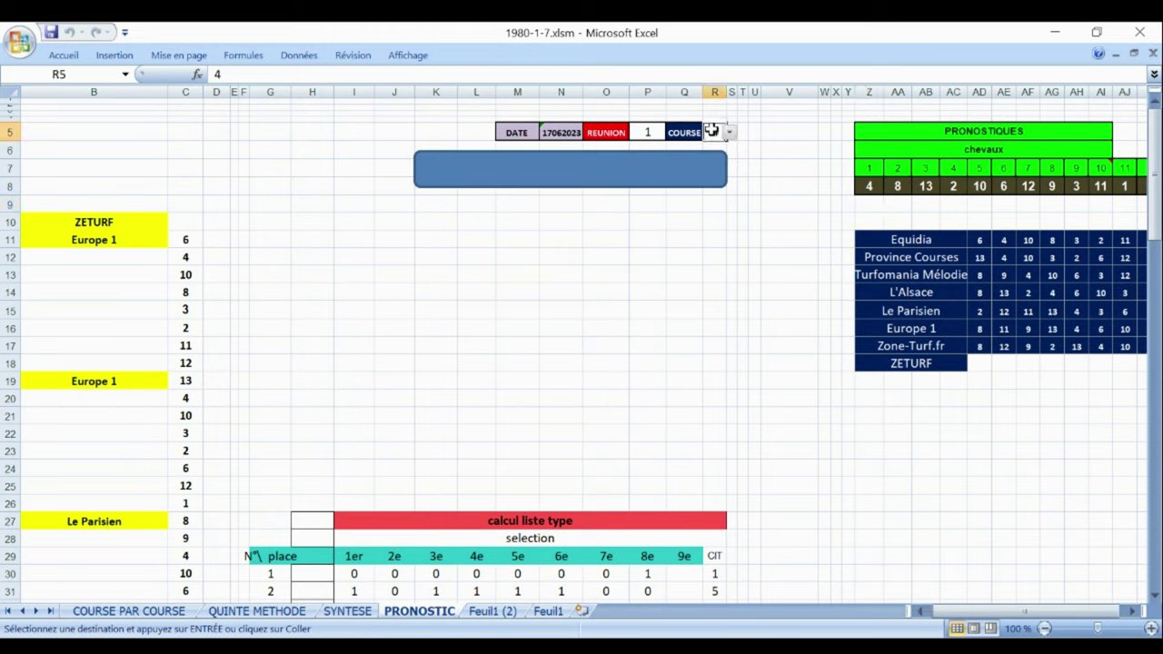
pyautogui.click(731, 133)
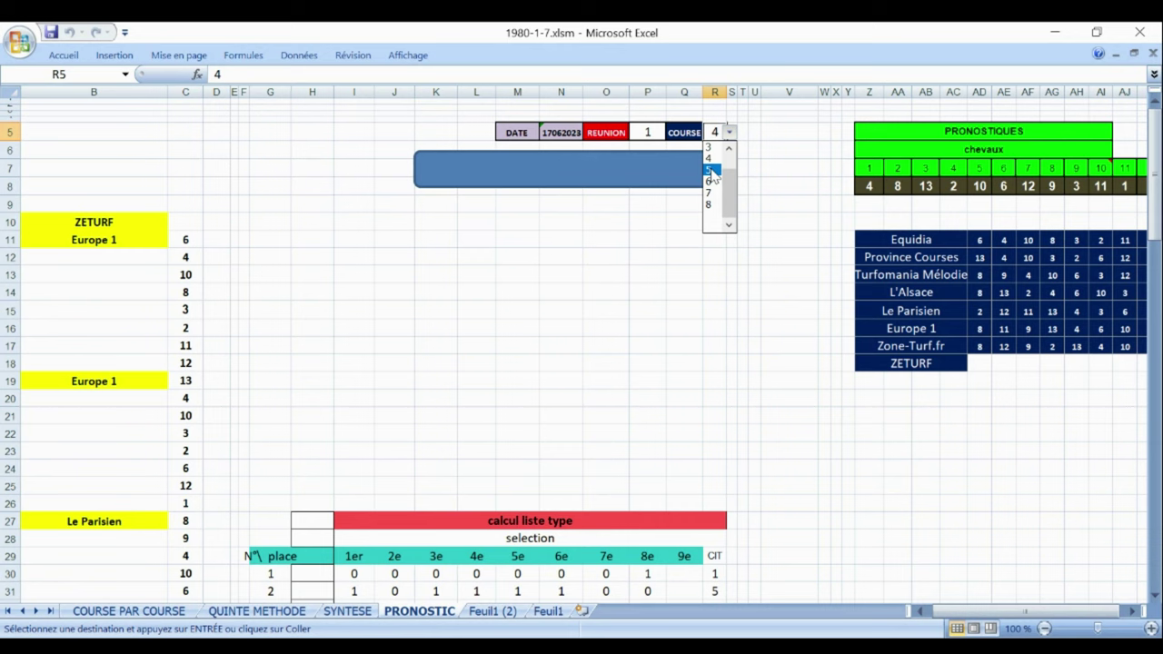
pyautogui.click(711, 170)
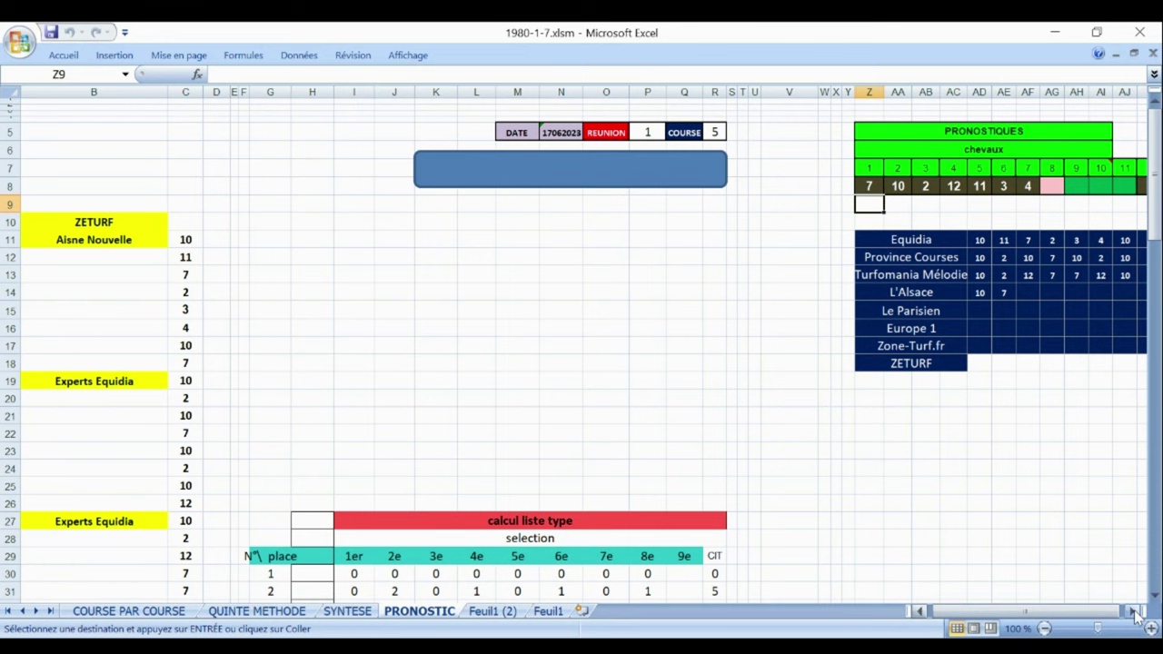
pyautogui.click(1135, 615)
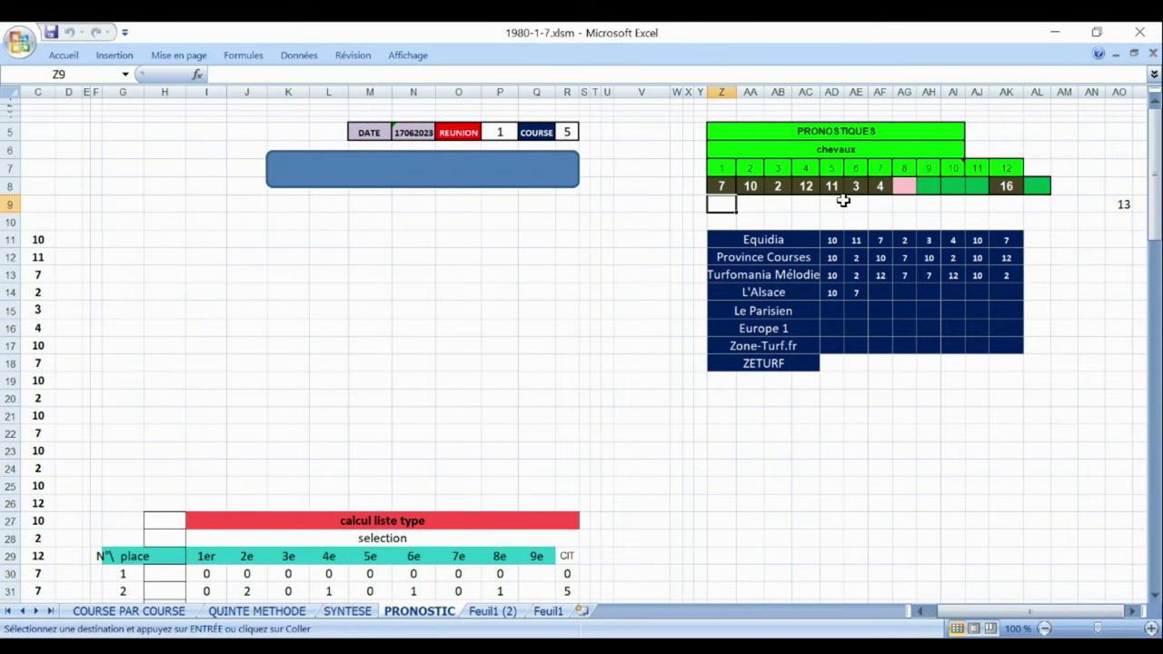
# - Set the COURSE number to 6 and generate the predictions for that race
pyautogui.click(568, 133)
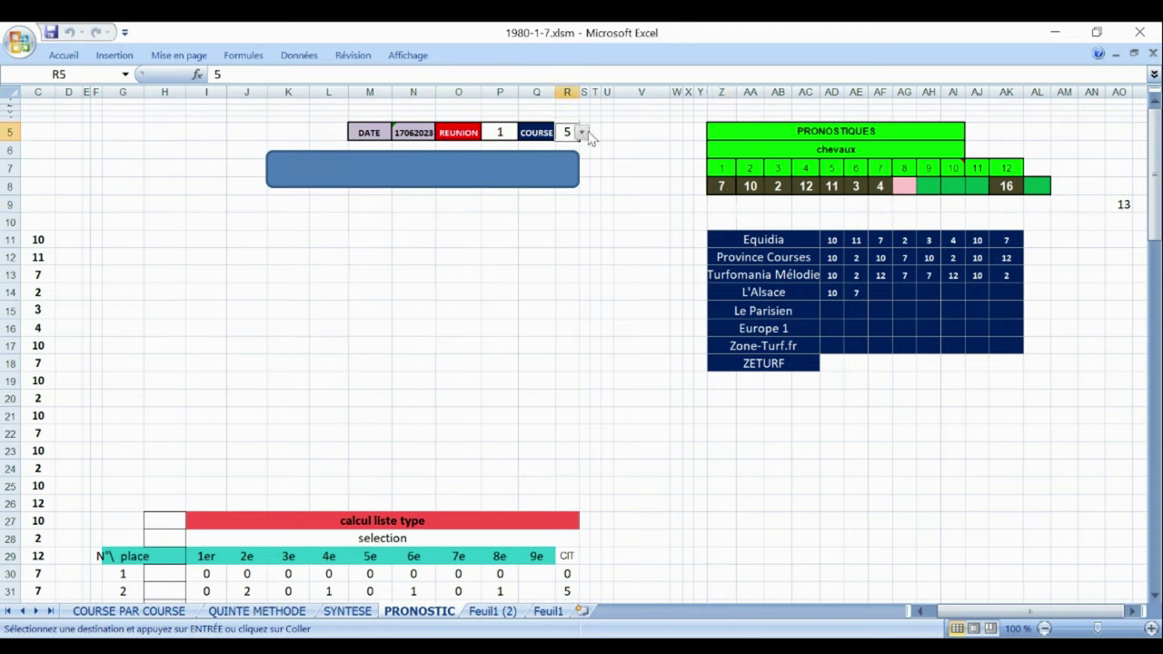
pyautogui.click(582, 133)
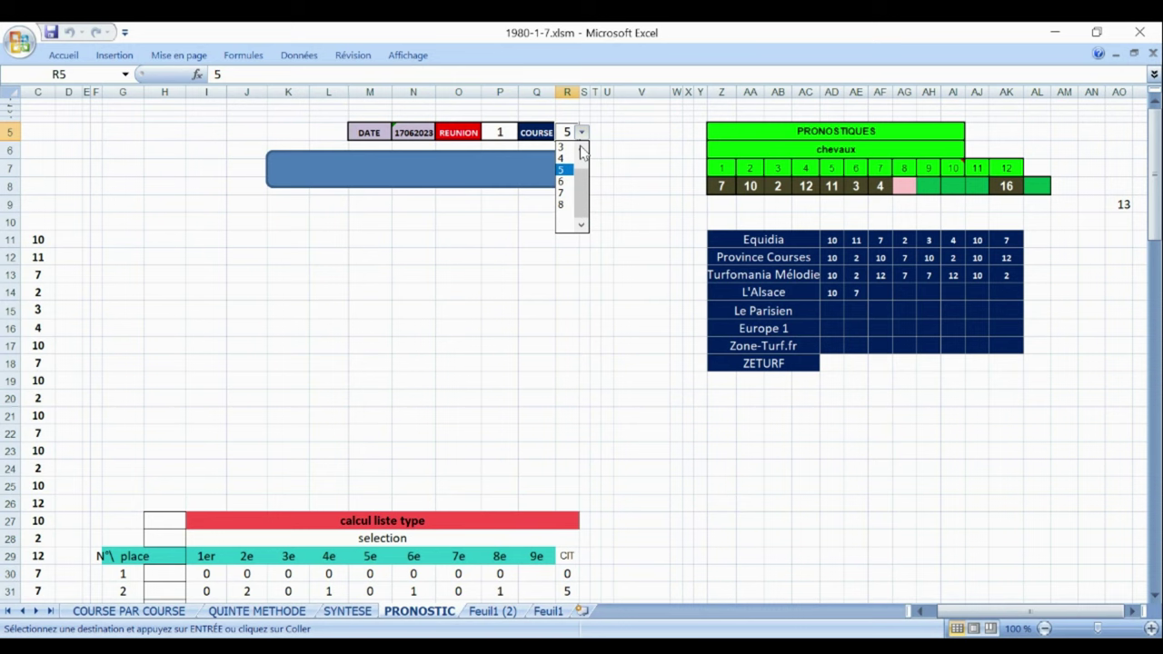
pyautogui.click(567, 182)
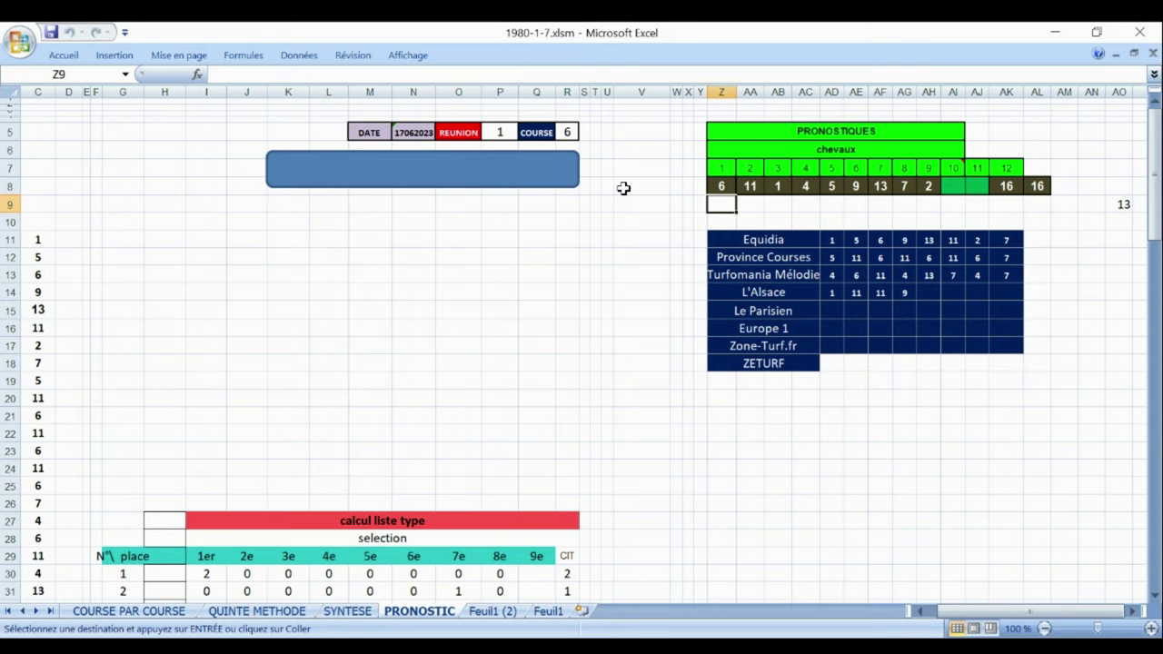
# - Set the COURSE number to 7 and generate the predictions for that race
pyautogui.click(568, 133)
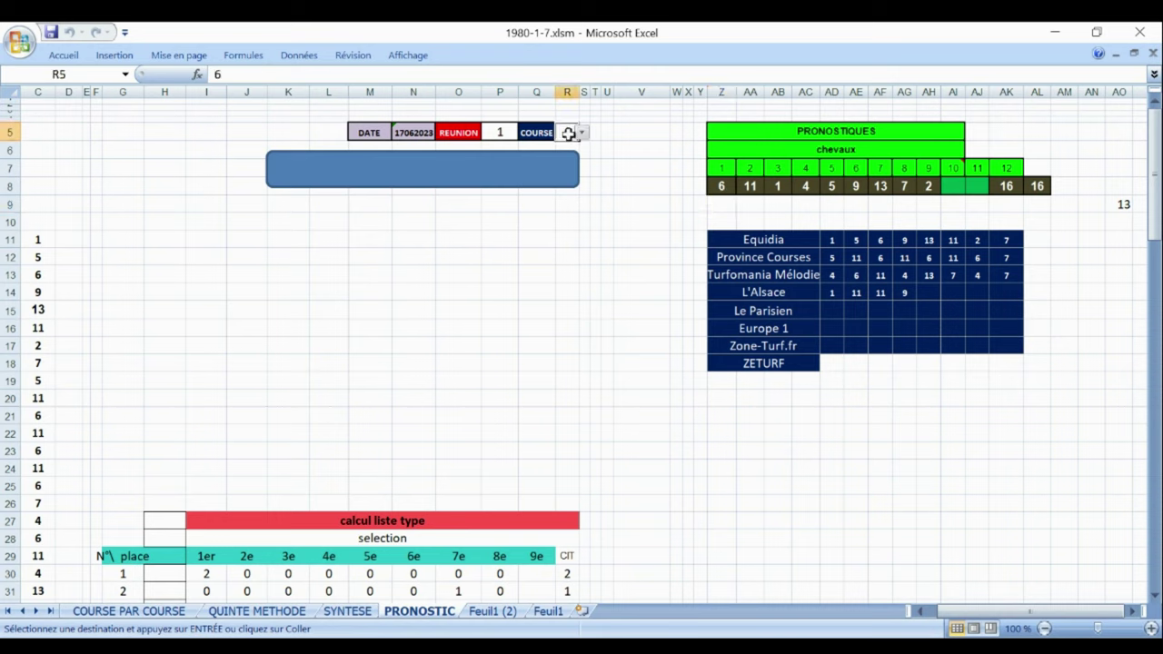
pyautogui.click(583, 133)
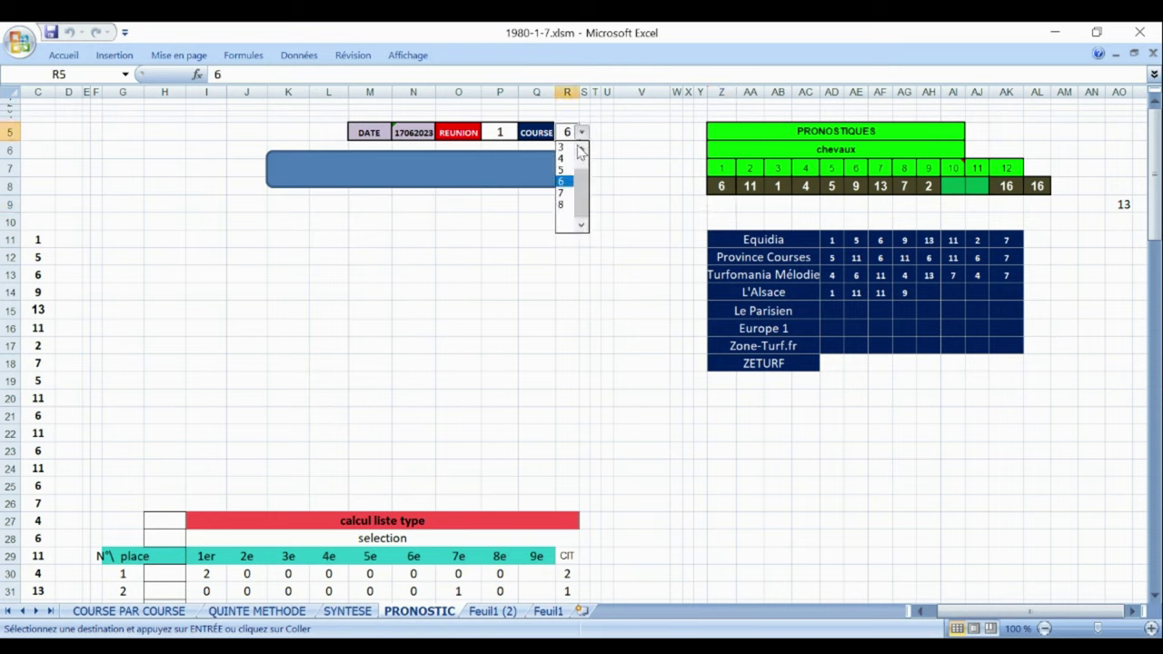
pyautogui.click(561, 192)
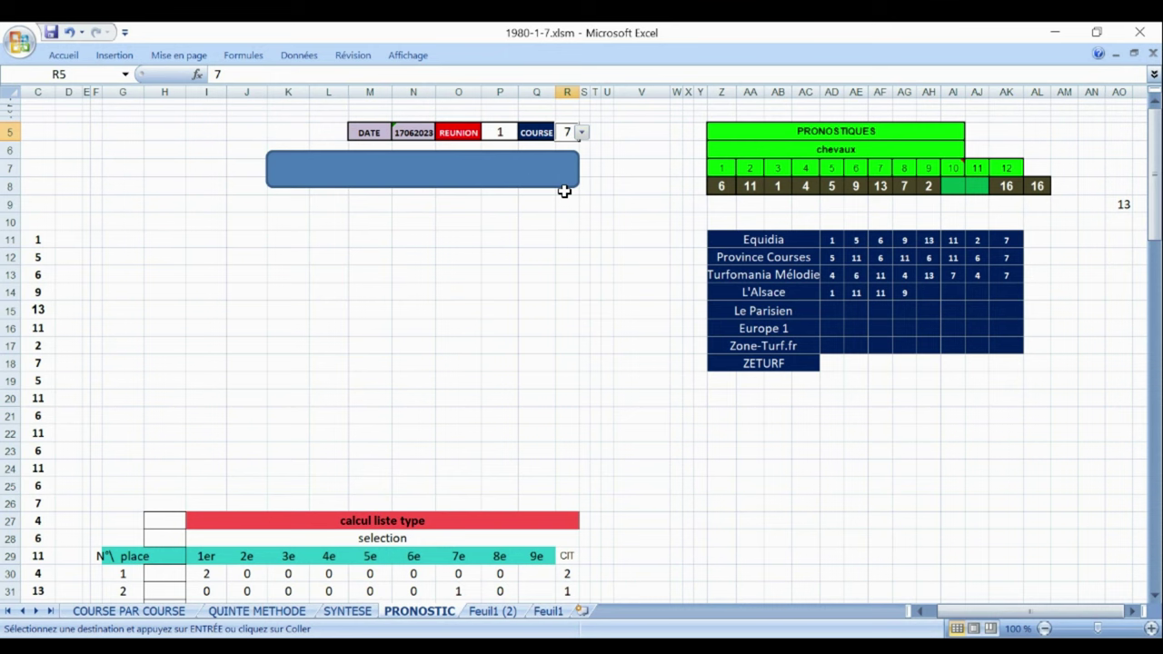
pyautogui.click(490, 180)
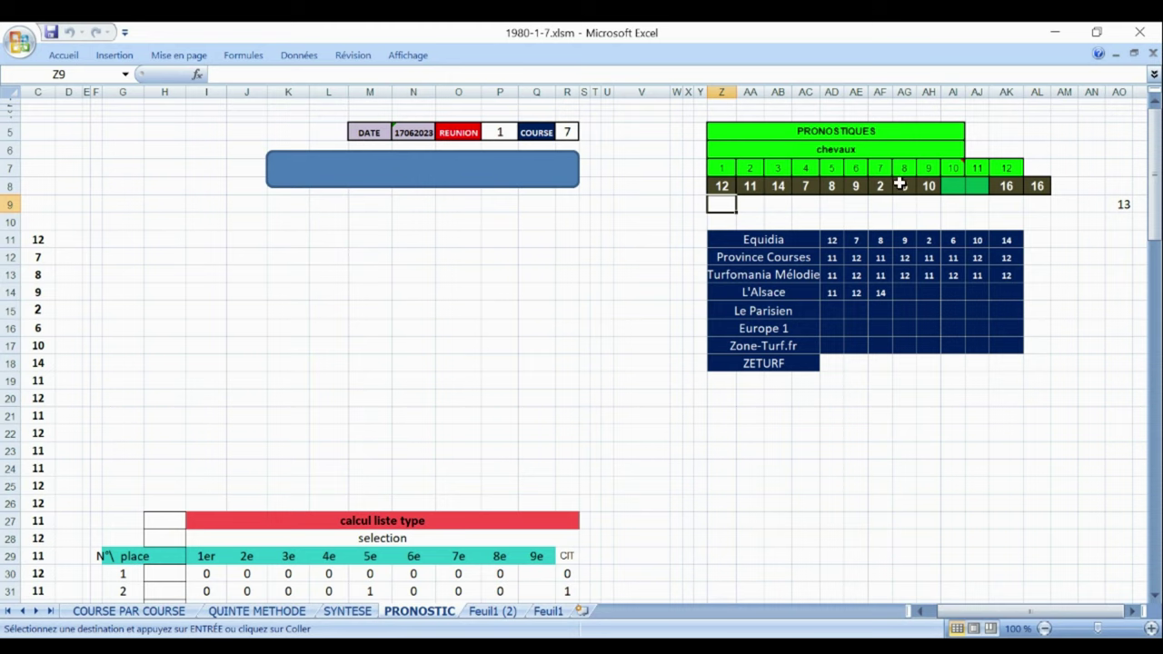
# - Set the COURSE number to 8 and generate the predictions for that race
pyautogui.click(570, 130)
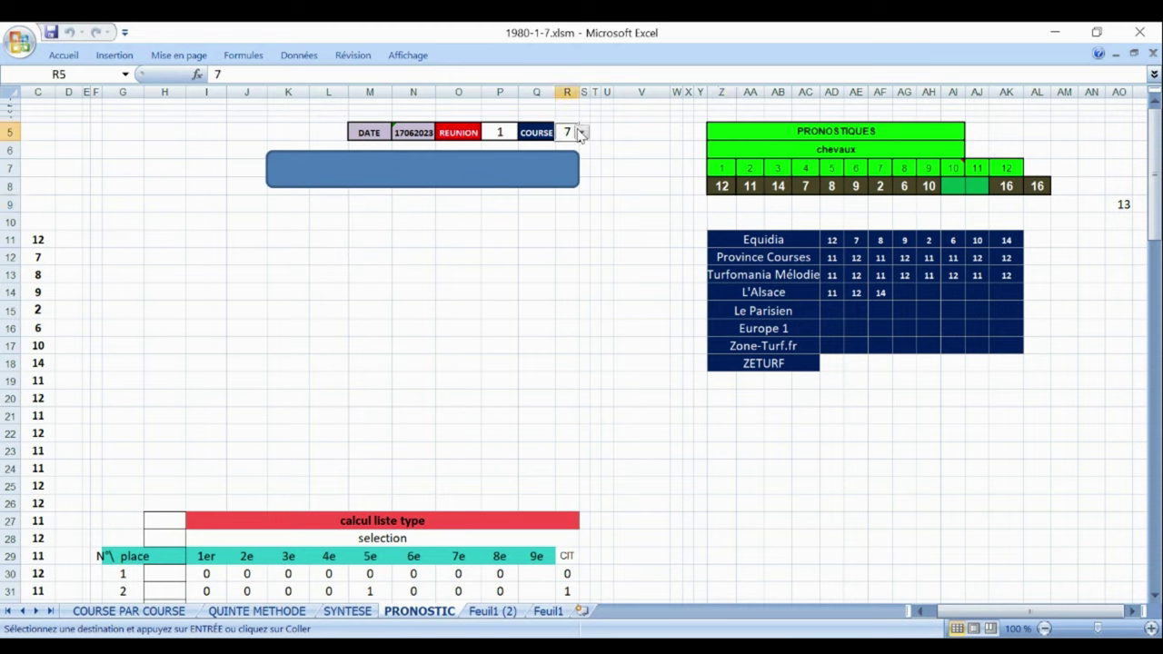
pyautogui.click(580, 134)
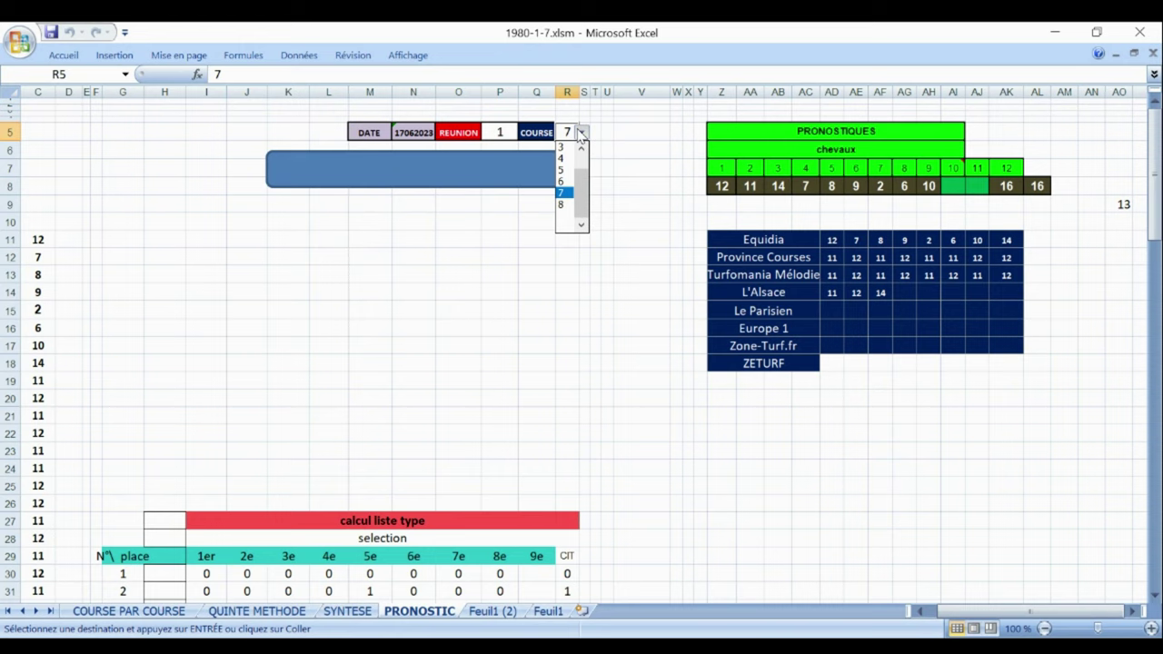
pyautogui.click(562, 207)
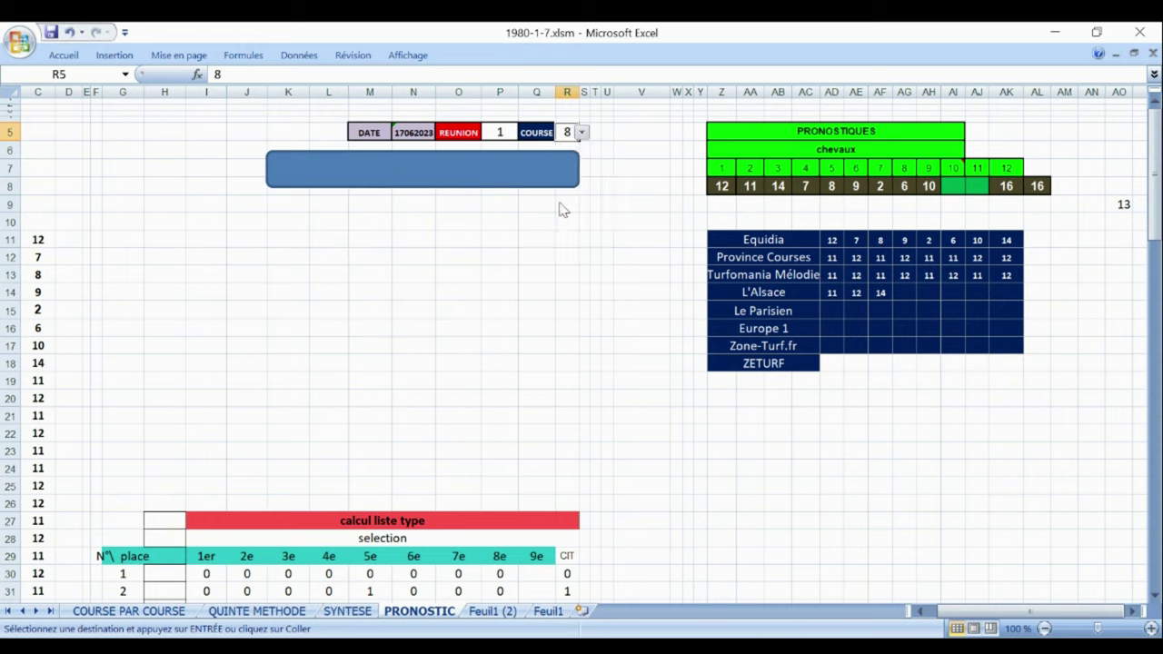
pyautogui.click(500, 170)
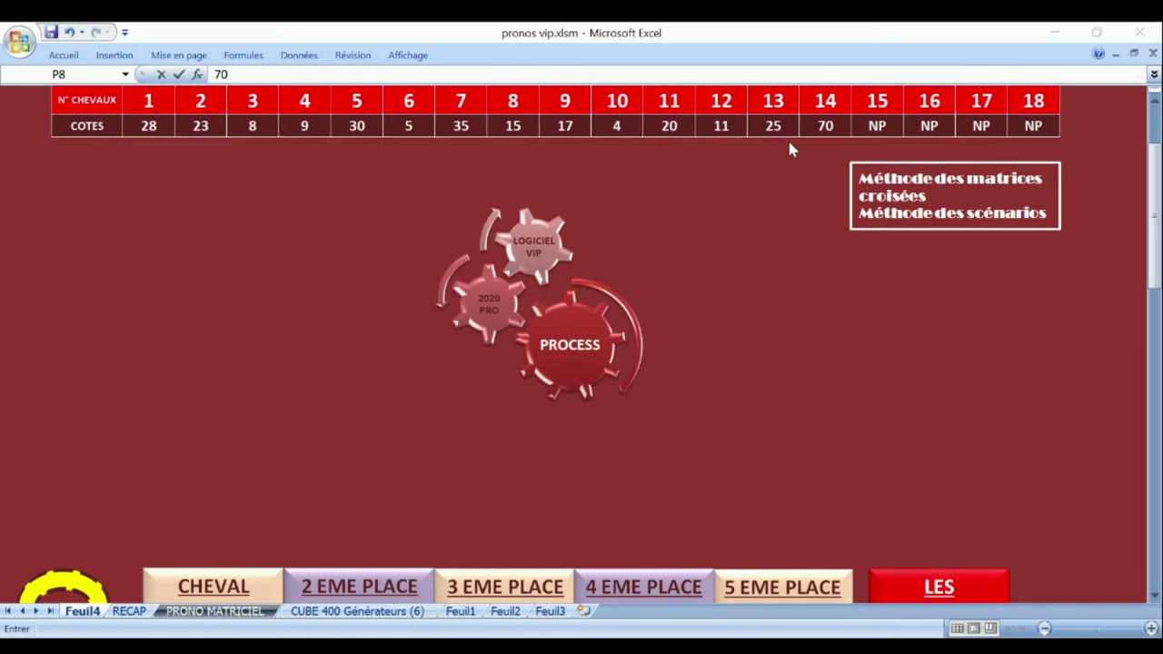
# - In the workbook pronos vip.xlsm, run the PROCESS calculation on the odds entered for horses 1 to 14
pyautogui.click(569, 361)
pyautogui.click(568, 361)
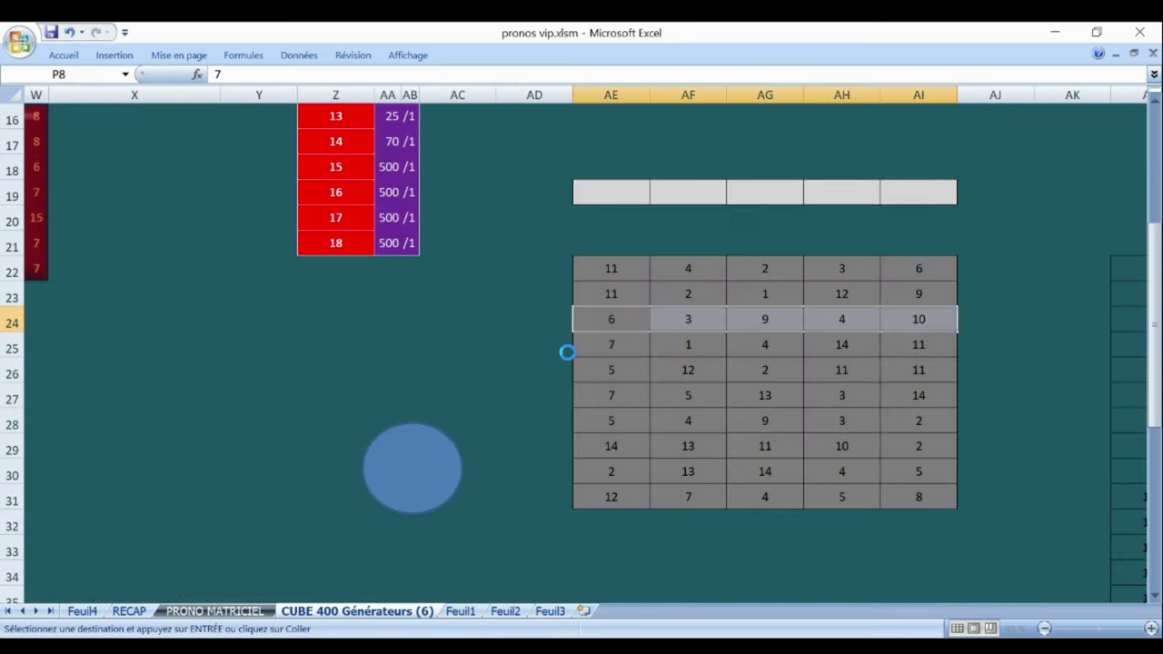